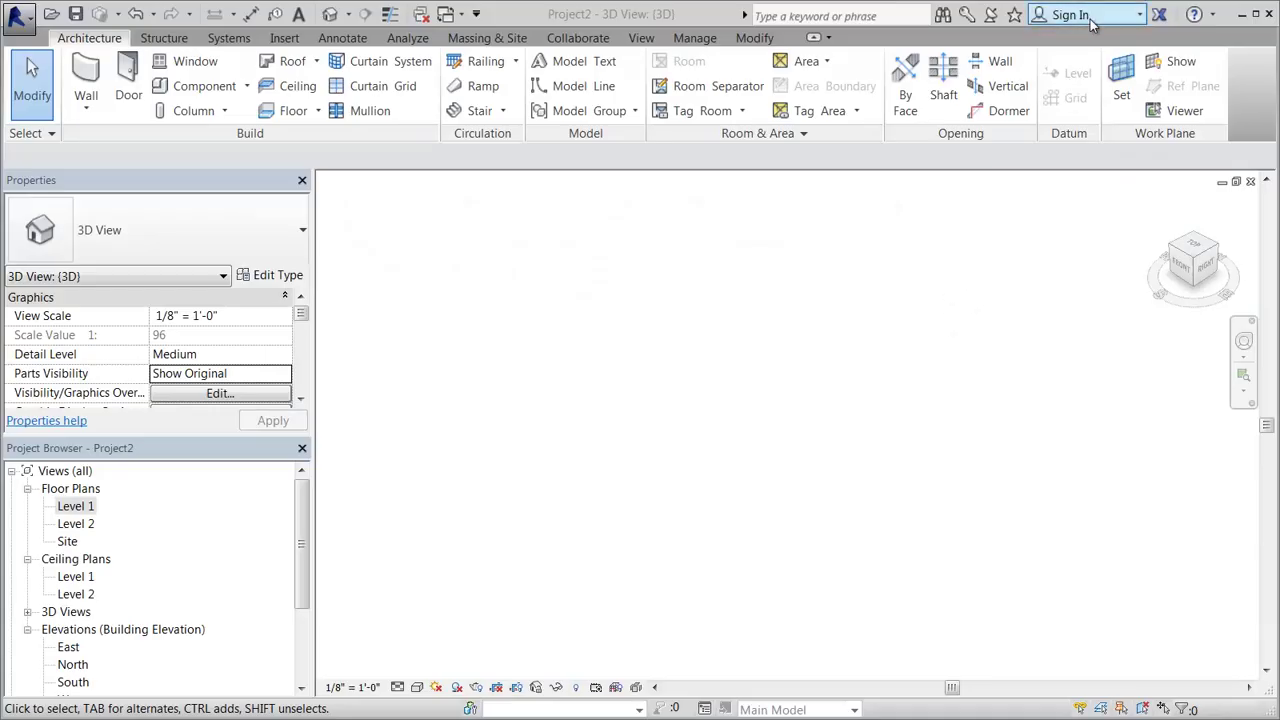
In the Autodesk sign-in window, enter the account ID 'D' and move to the password field
left_click(1116, 22)
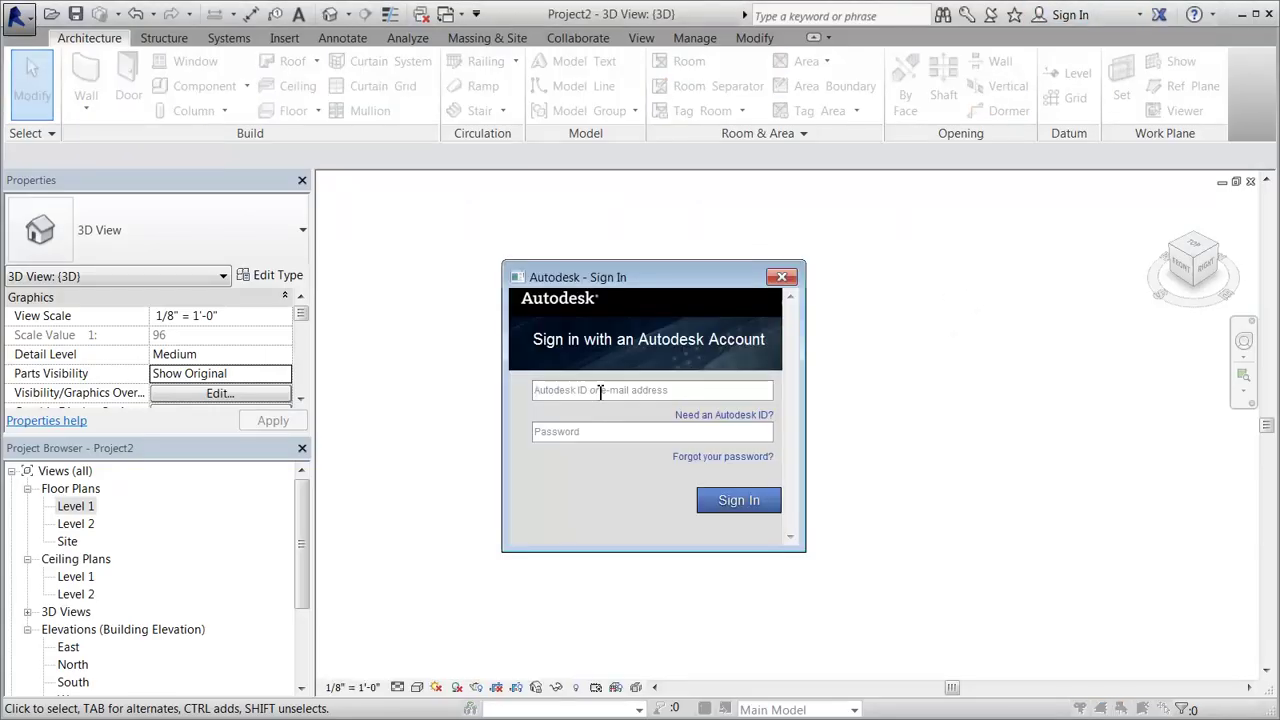
left_click(600, 392)
type("autodesk")
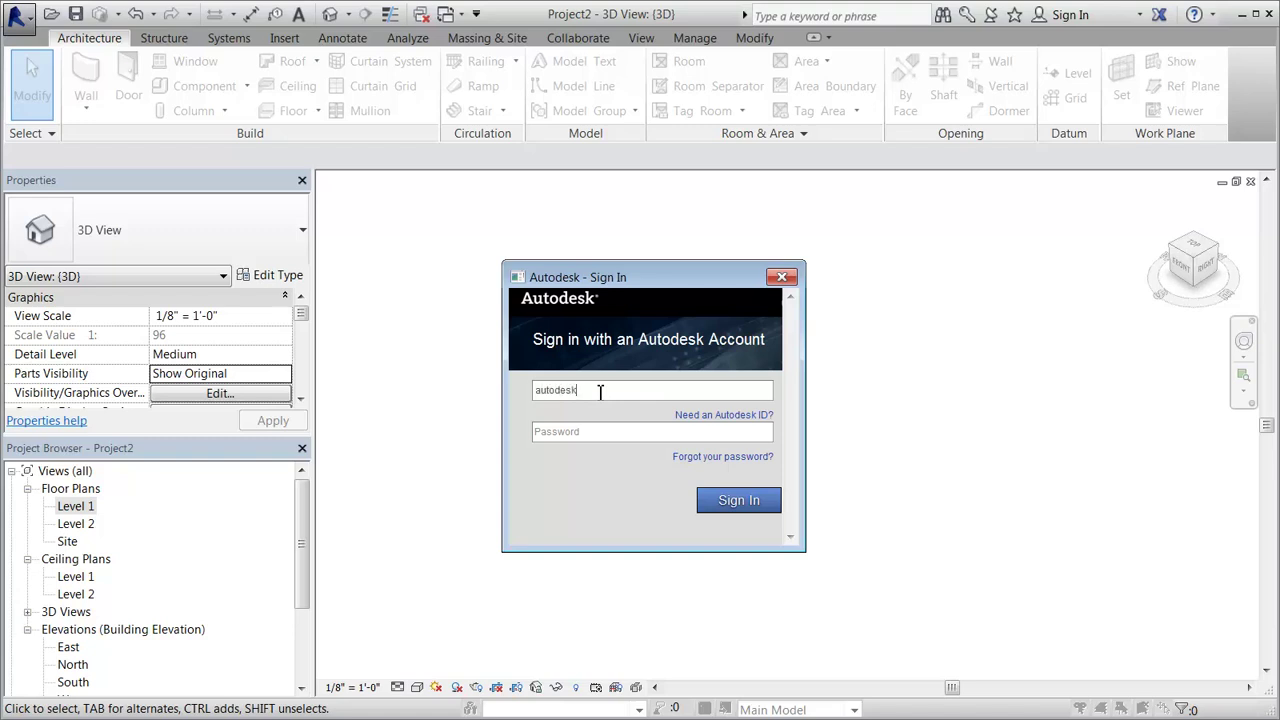
type("D")
left_click(578, 433)
Submit the sign-in and start a new in-place mass named Mass 1
left_click(706, 503)
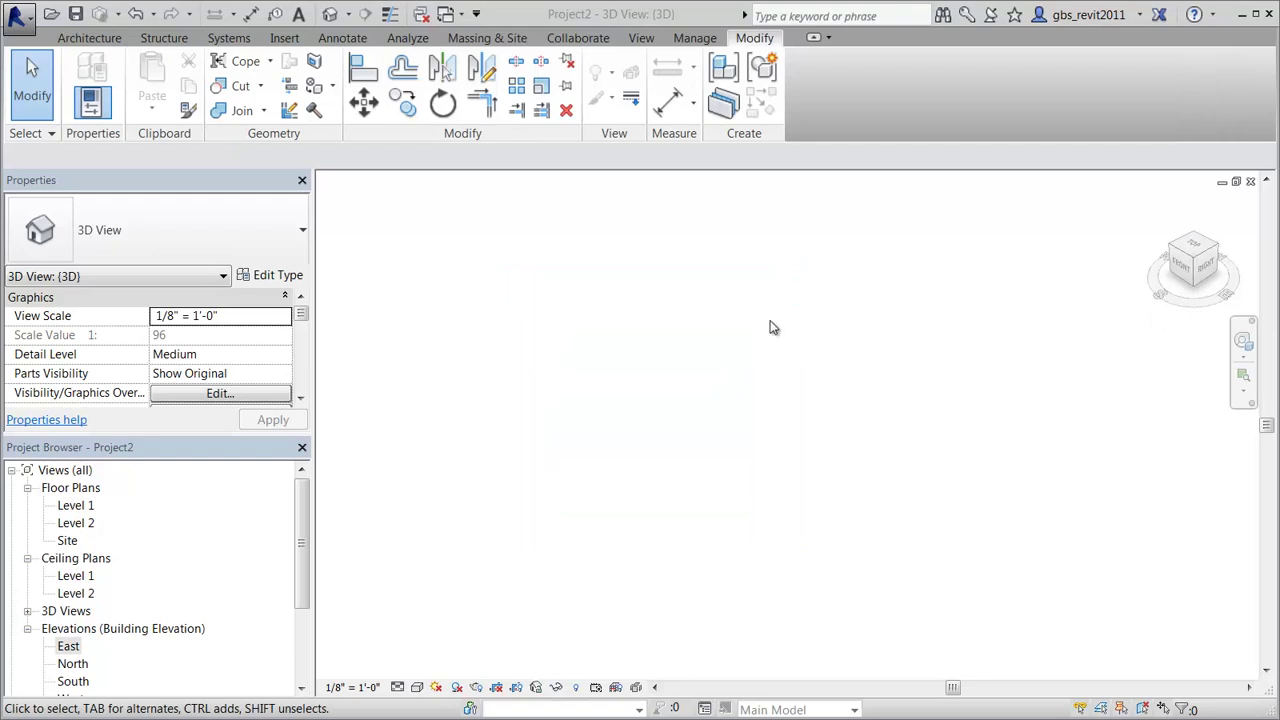
left_click(505, 37)
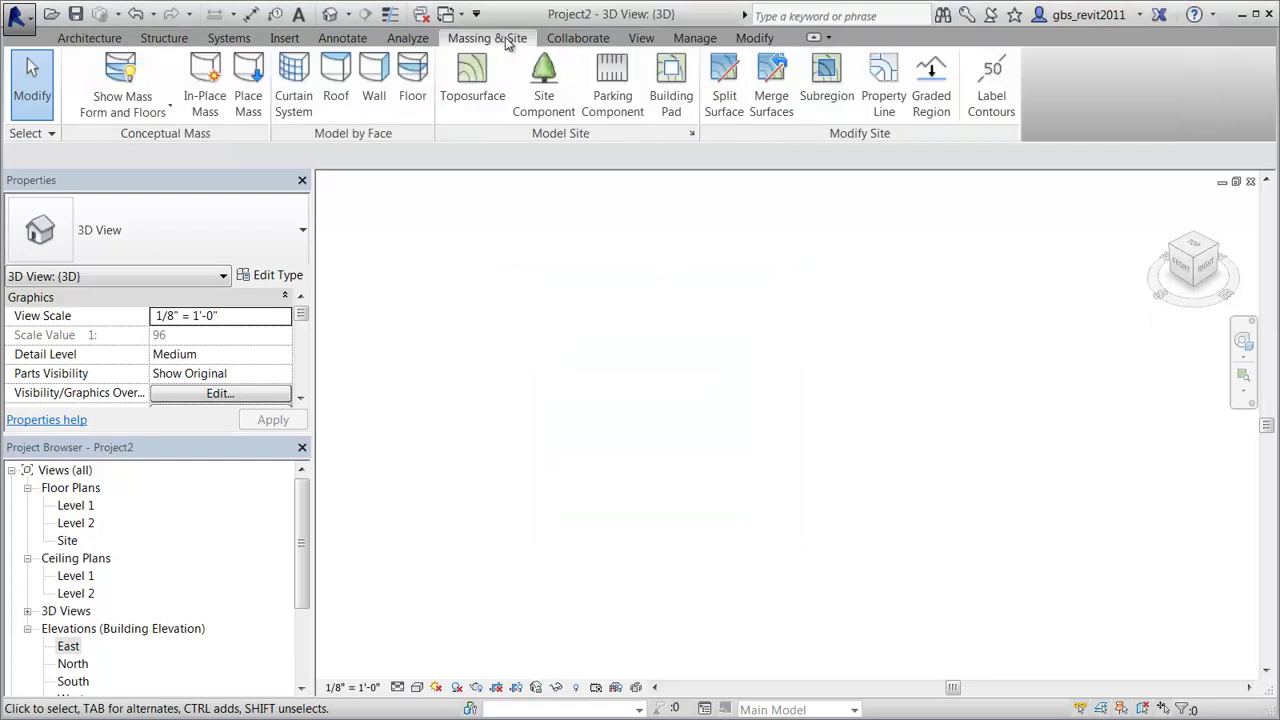
left_click(216, 104)
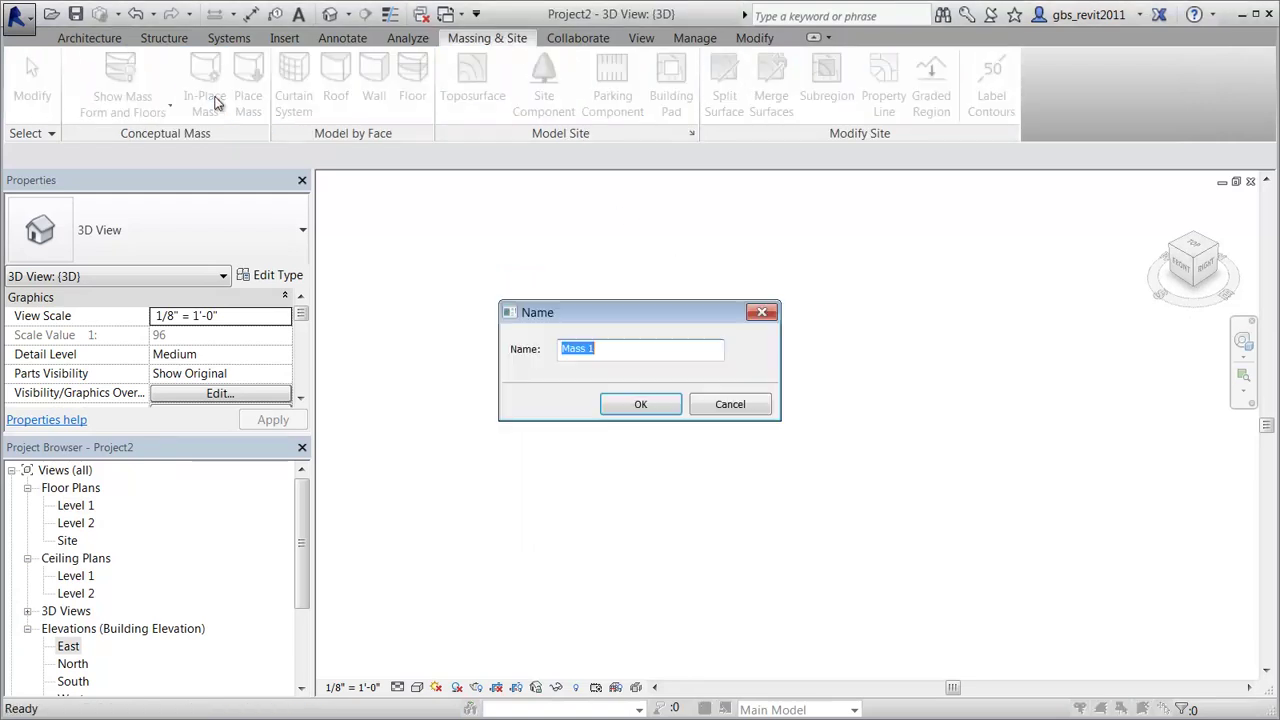
left_click(645, 402)
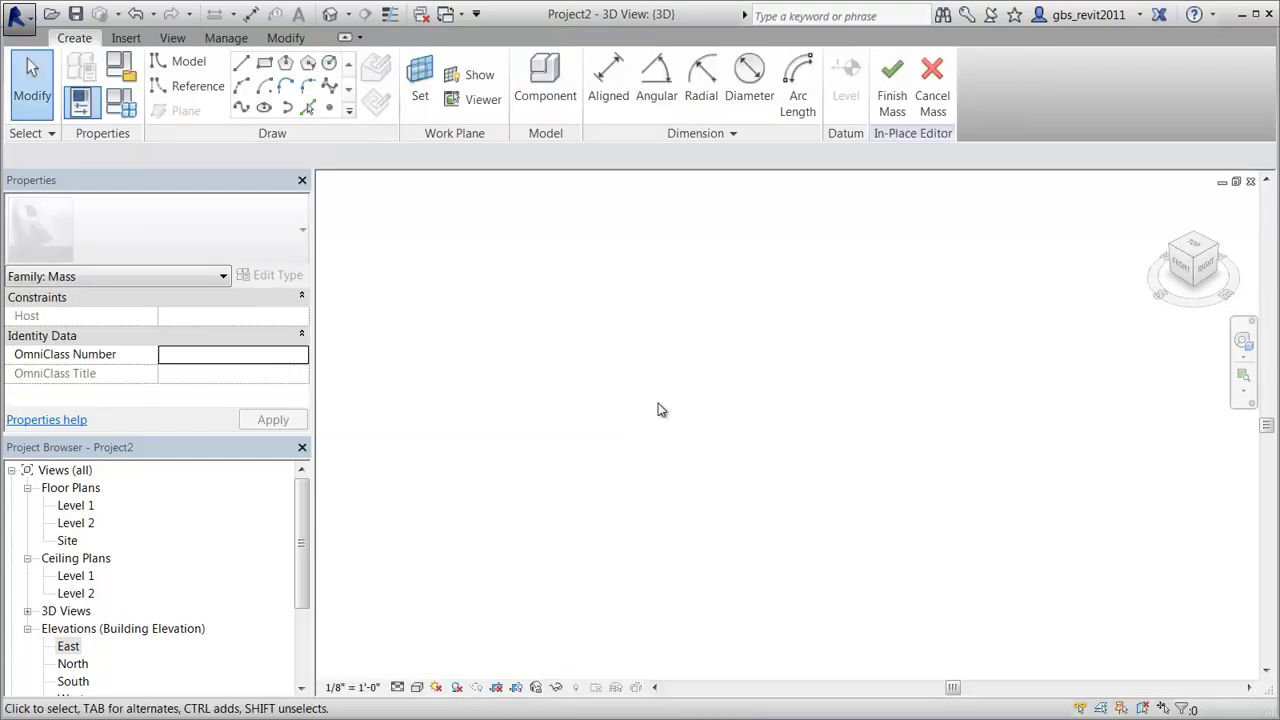
Draw the tower's rectangular footprint on the work plane
left_click(468, 76)
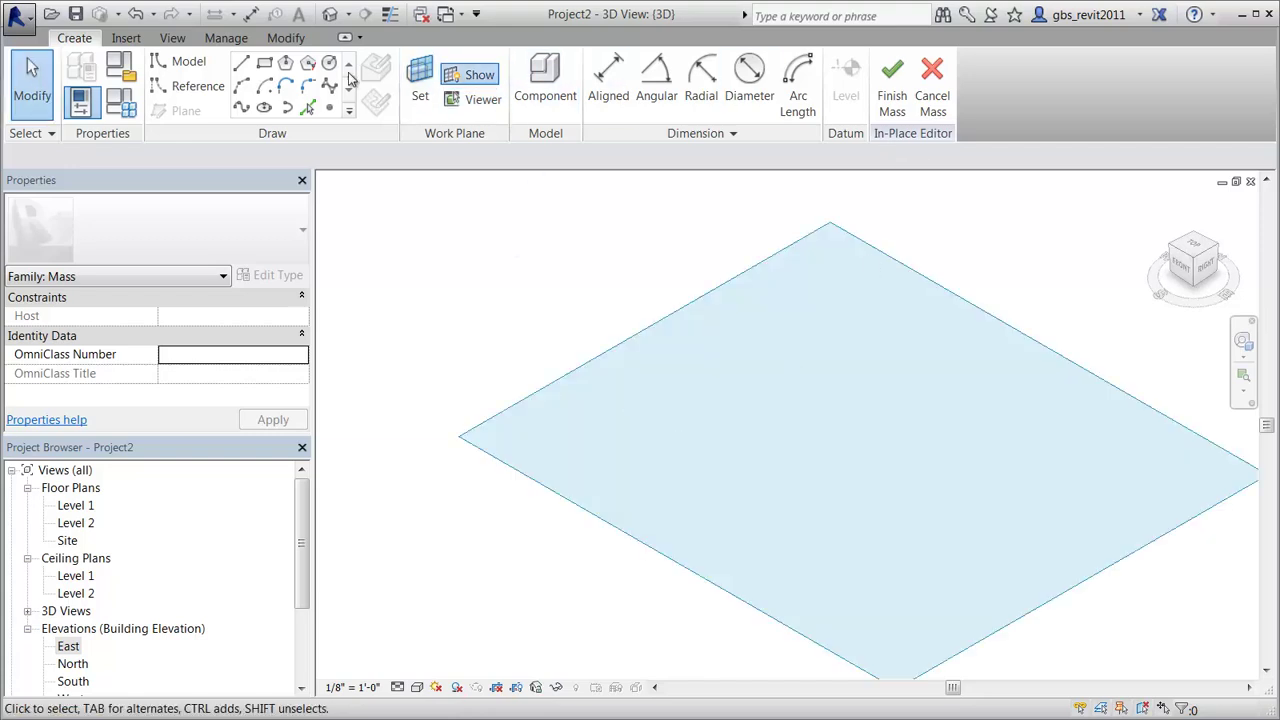
left_click(264, 62)
left_click(668, 398)
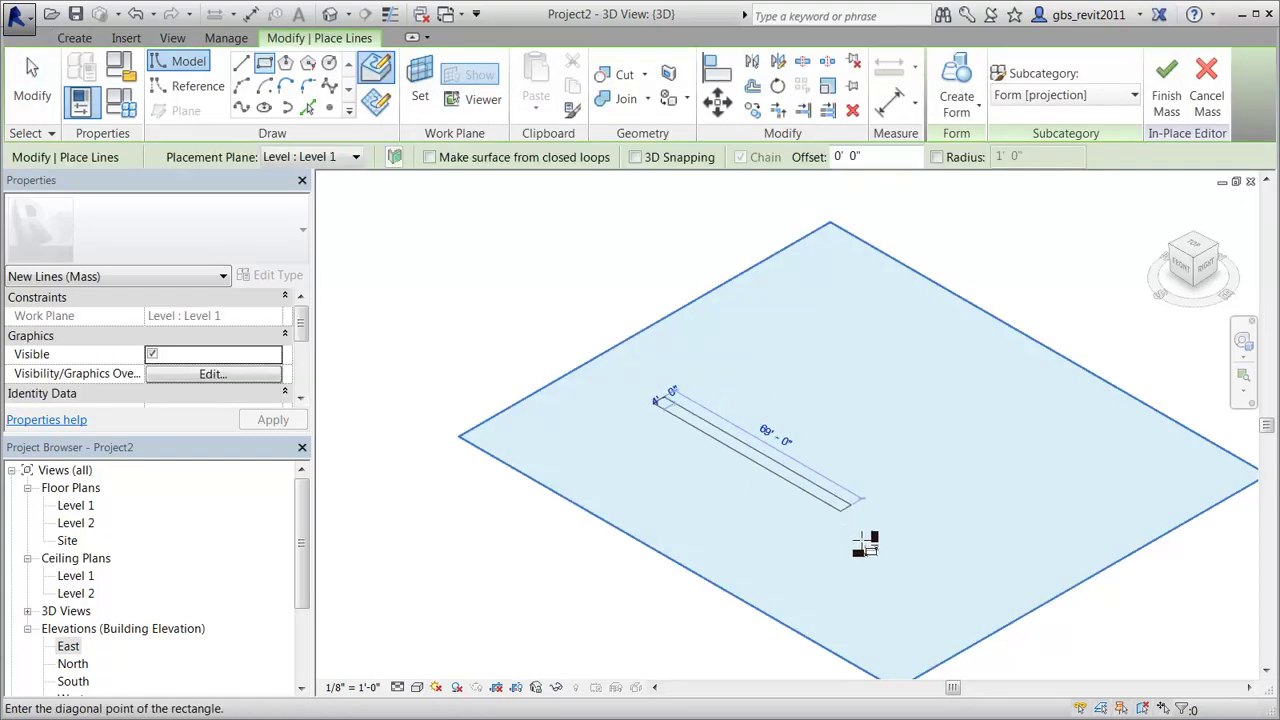
left_click(1133, 474)
Extrude the rectangle into a solid form about 261 feet tall
left_click(983, 104)
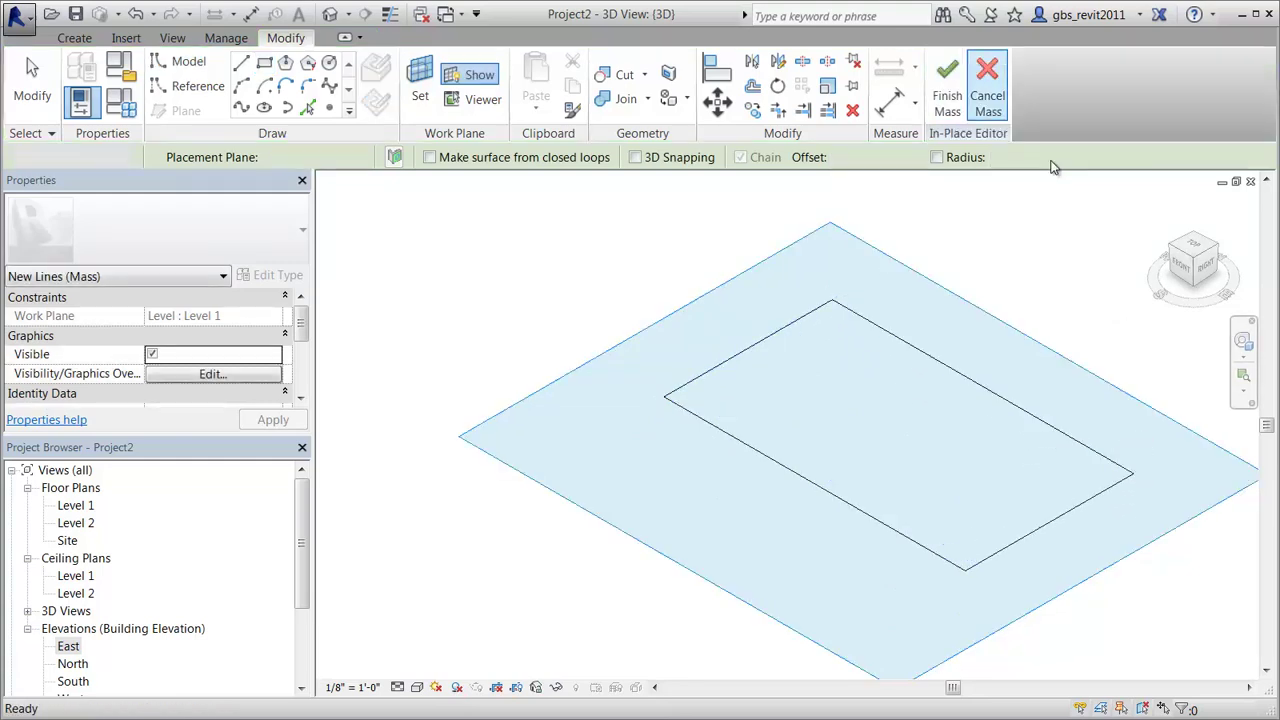
scroll(1137, 294, "down", 5)
left_click_drag(1047, 272, 1046, 180)
left_click(990, 688)
left_click(997, 688)
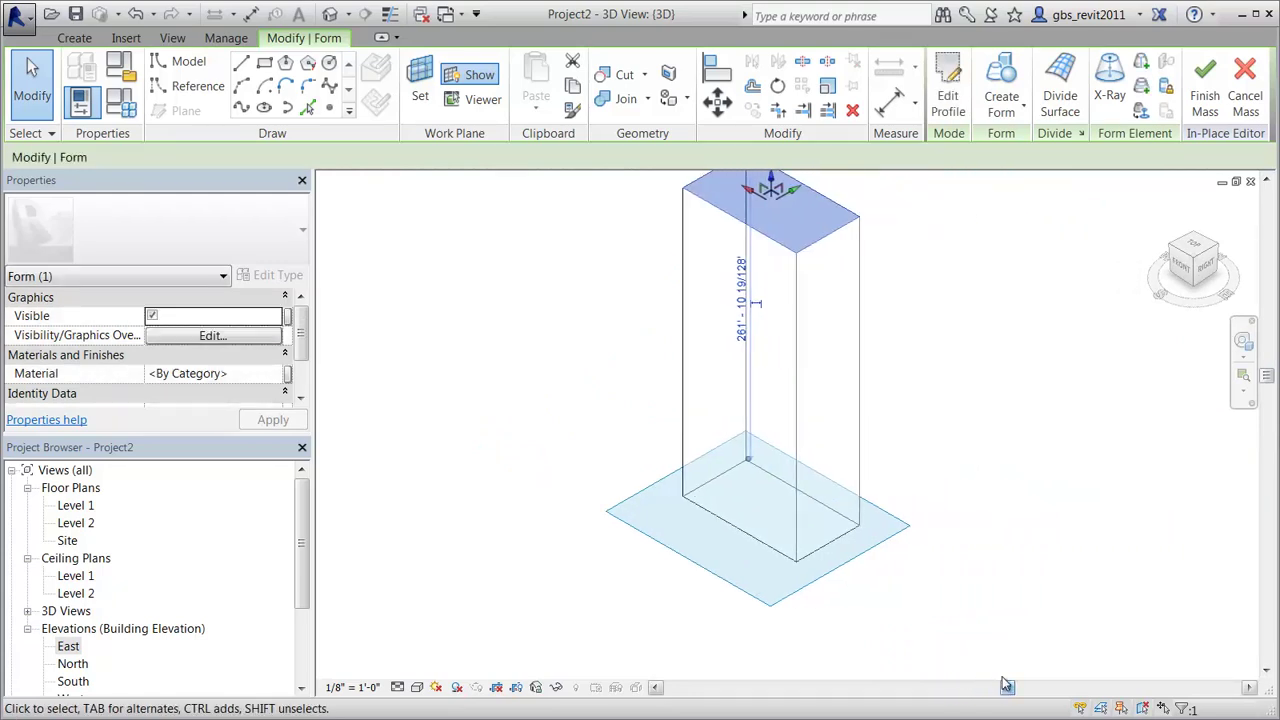
Finish the mass and open the East elevation view
left_click(1208, 100)
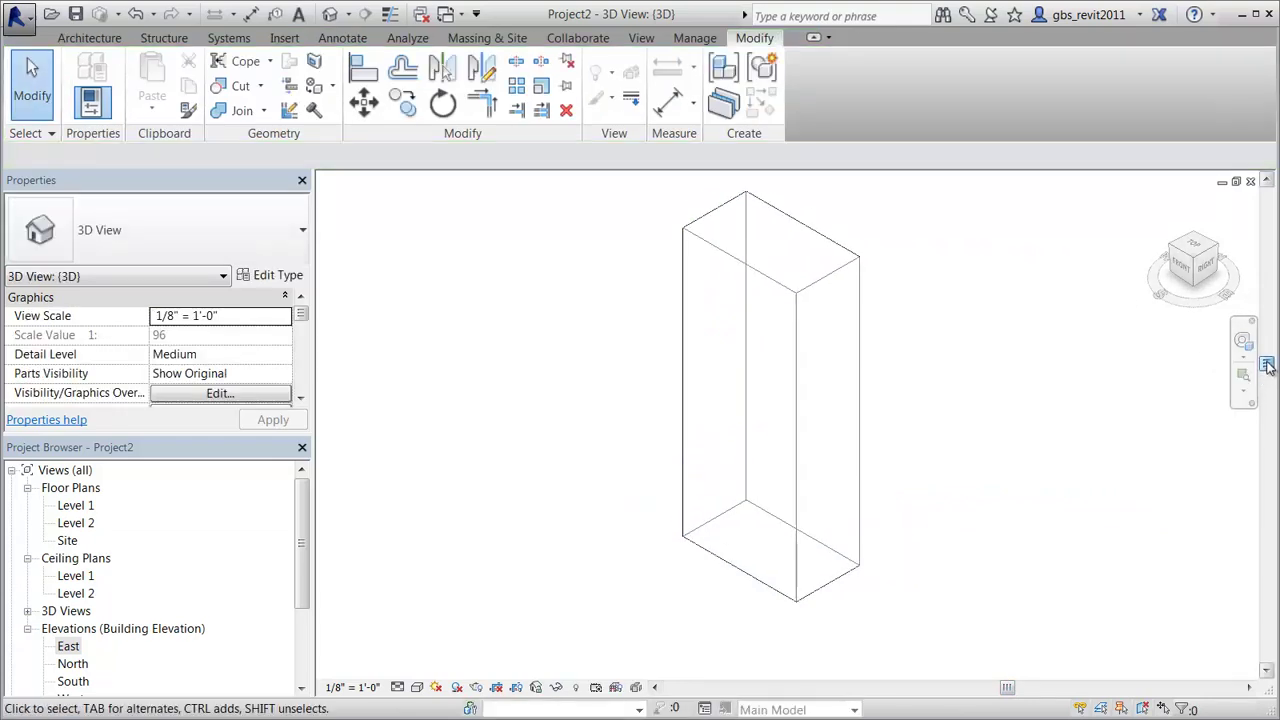
left_click_drag(1267, 378, 1266, 357)
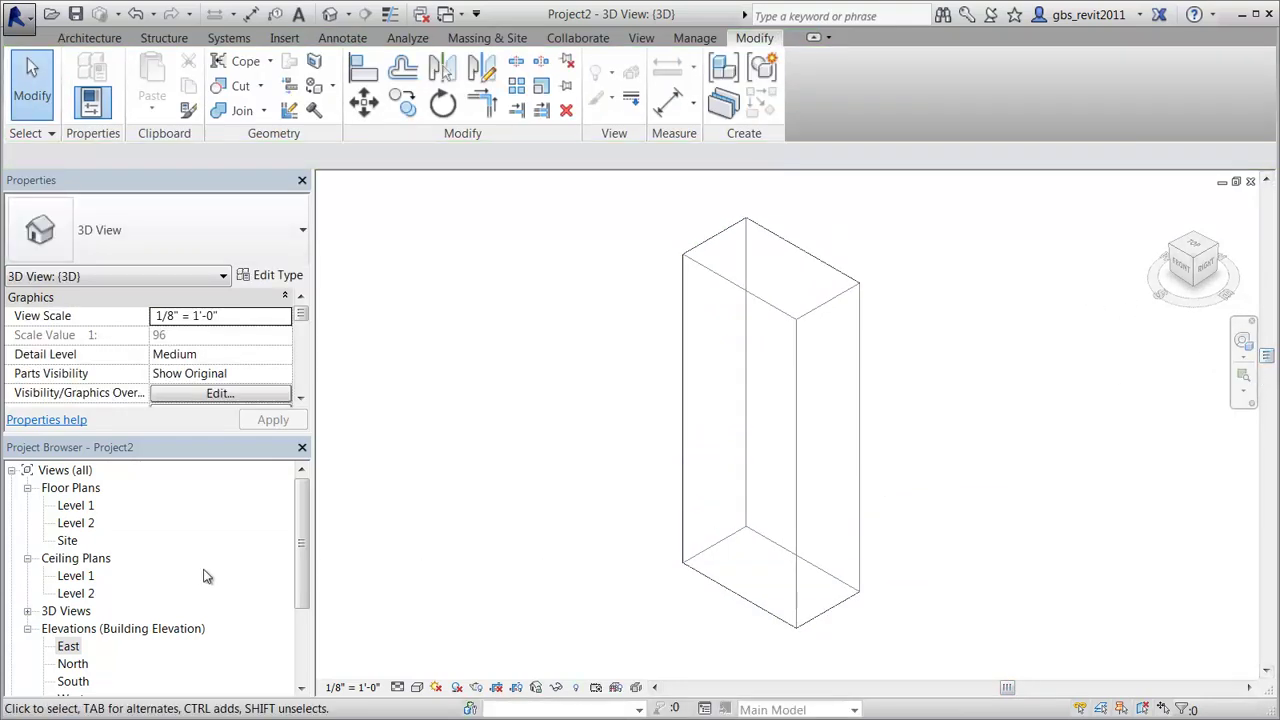
double_click(68, 646)
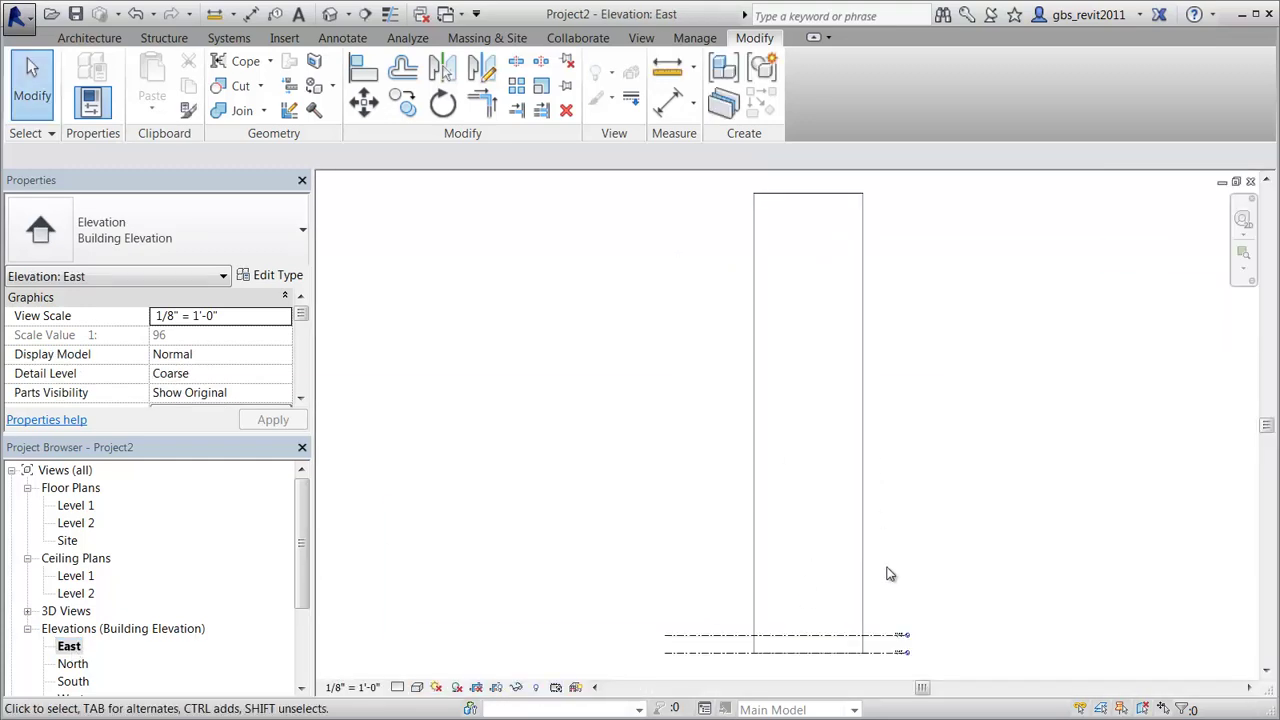
Copy Level 2 upward repeatedly at 18-foot spacing up the tower
left_click(713, 636)
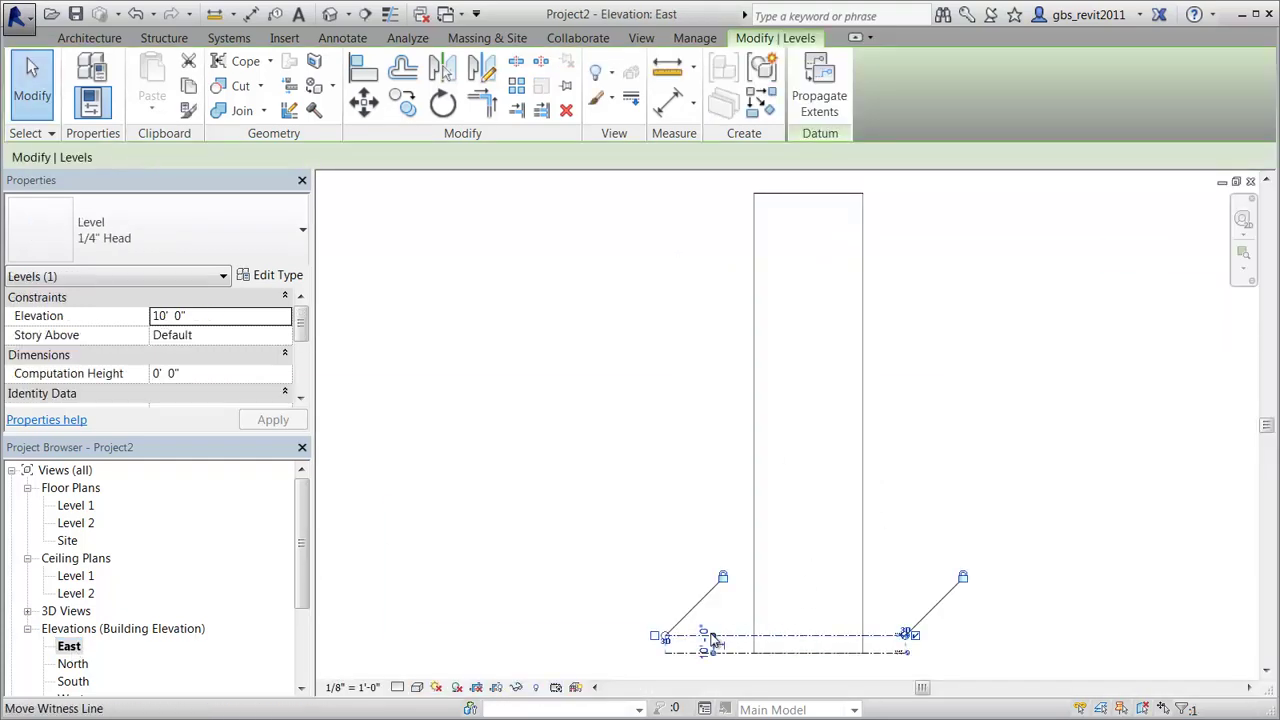
left_click(403, 103)
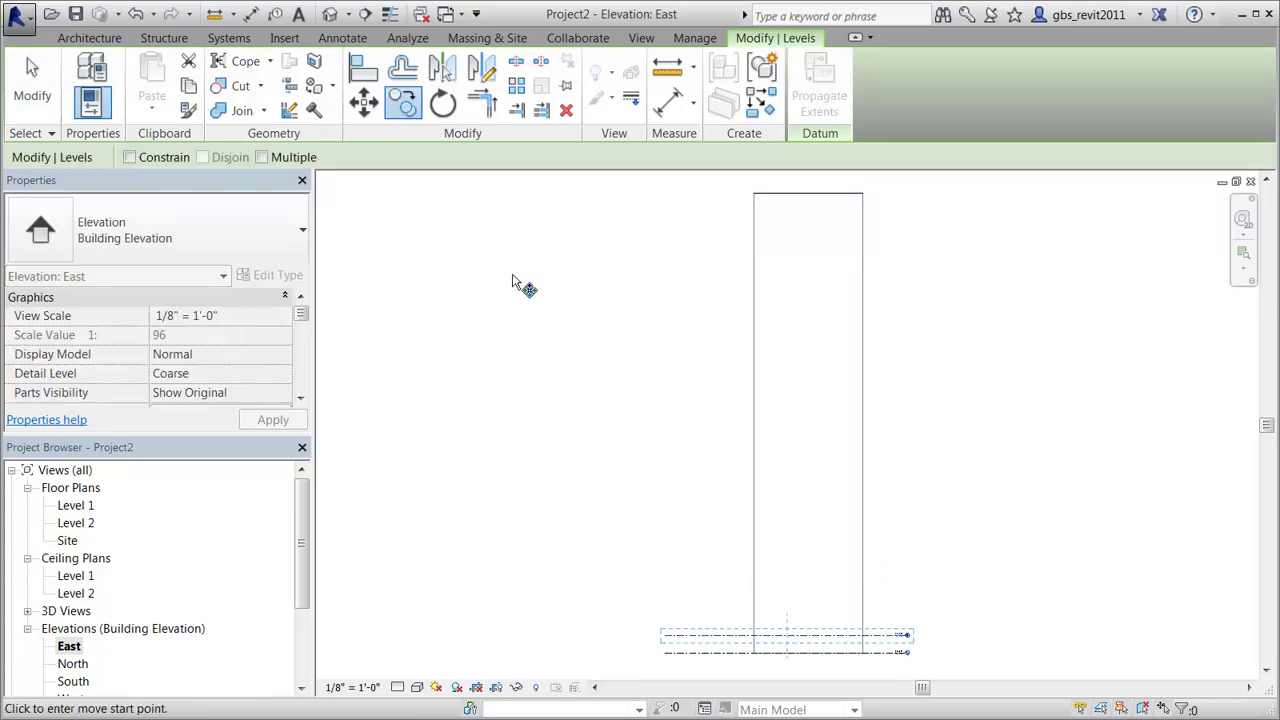
left_click(735, 635)
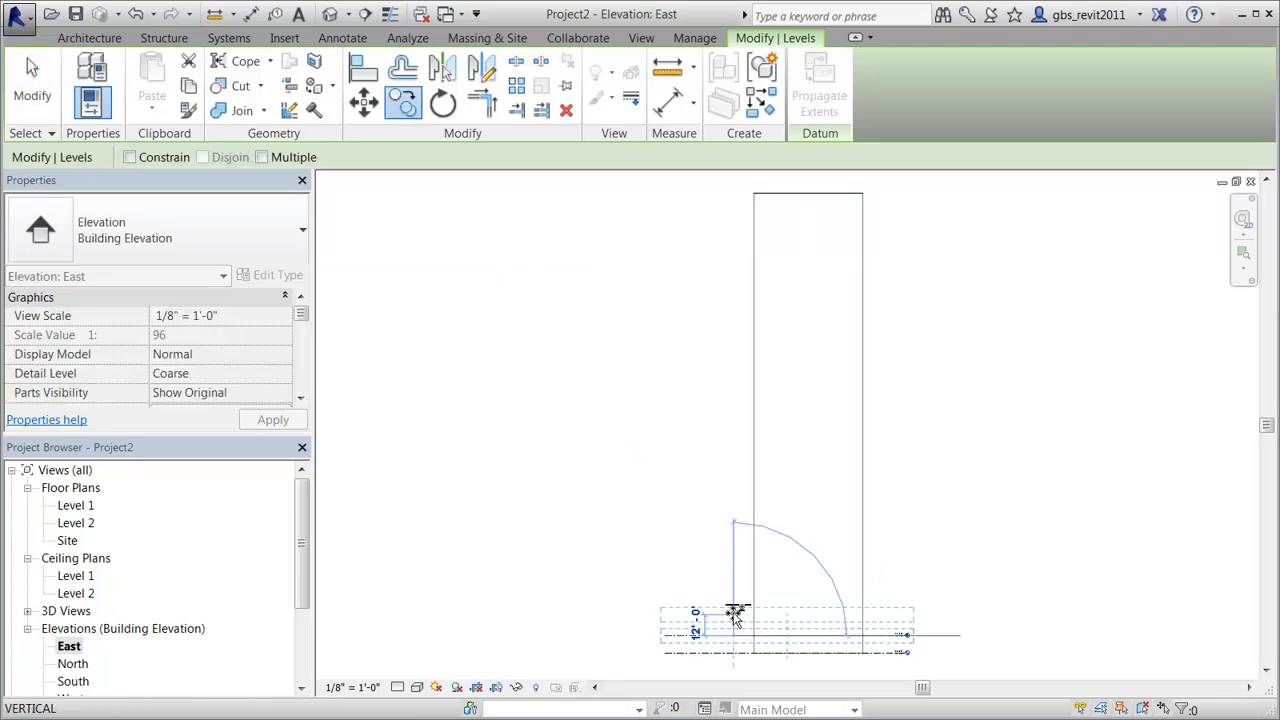
type("18")
key("Return")
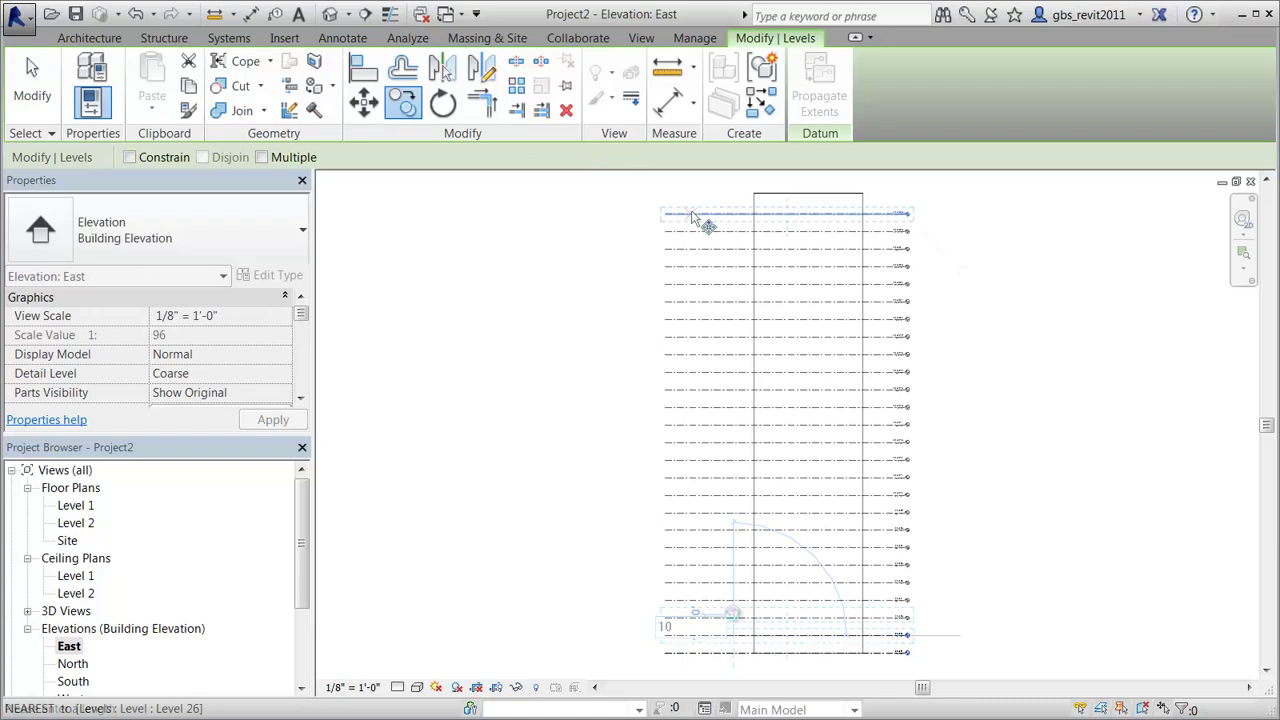
Add a top level 10 feet higher at 260 feet and expand the 3D views list
left_click(693, 201)
type("10")
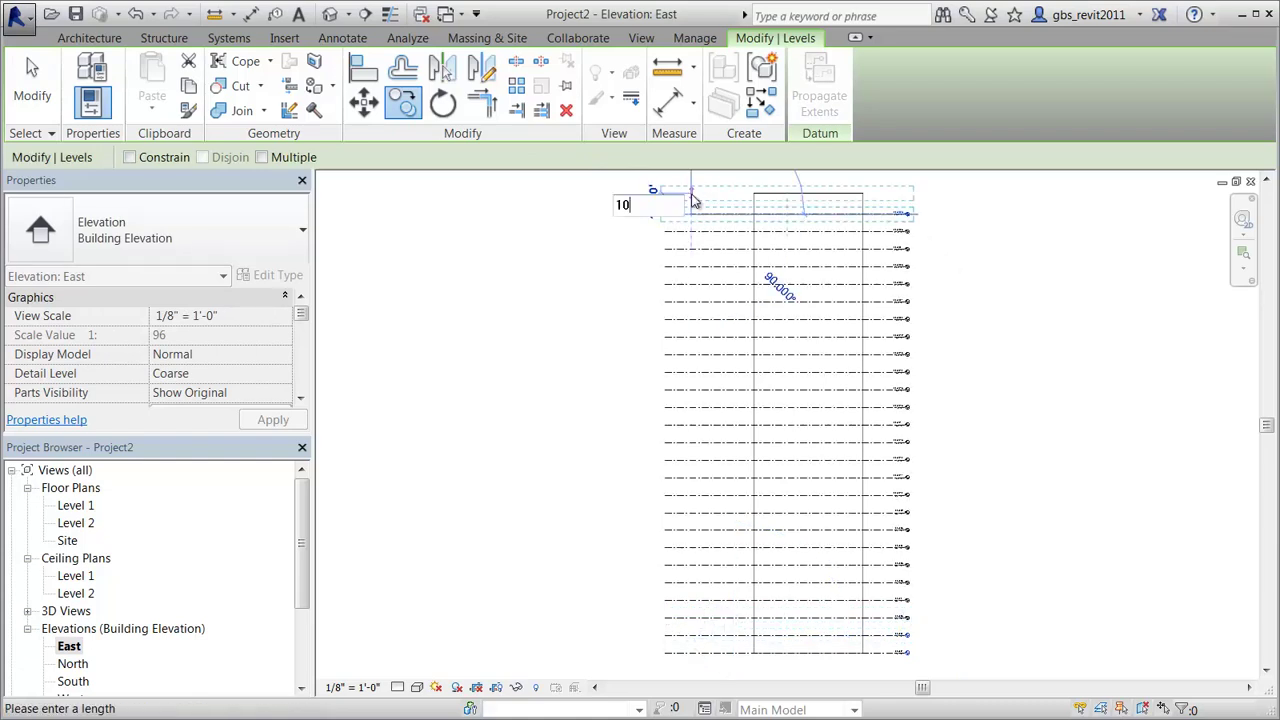
key("Return")
scroll(1060, 418, "down", 1)
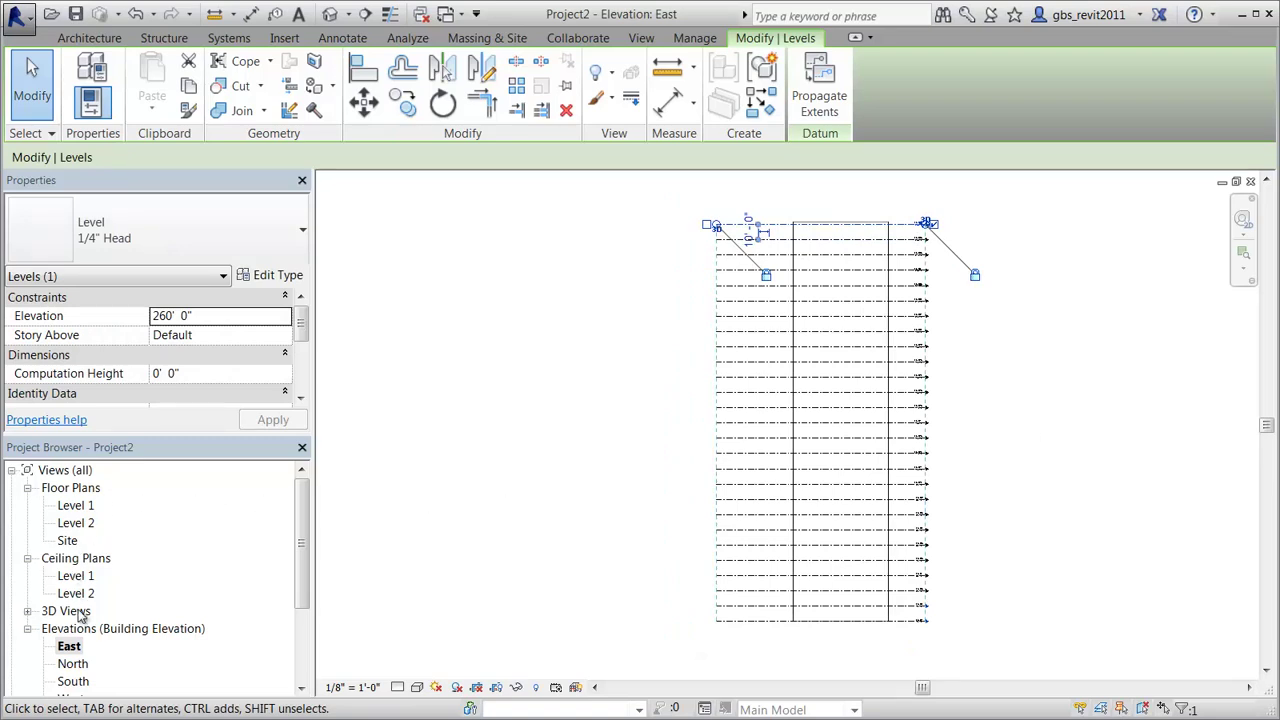
double_click(66, 611)
In the default 3D view, add mass floors to the tower at Levels 1 through 27
double_click(68, 628)
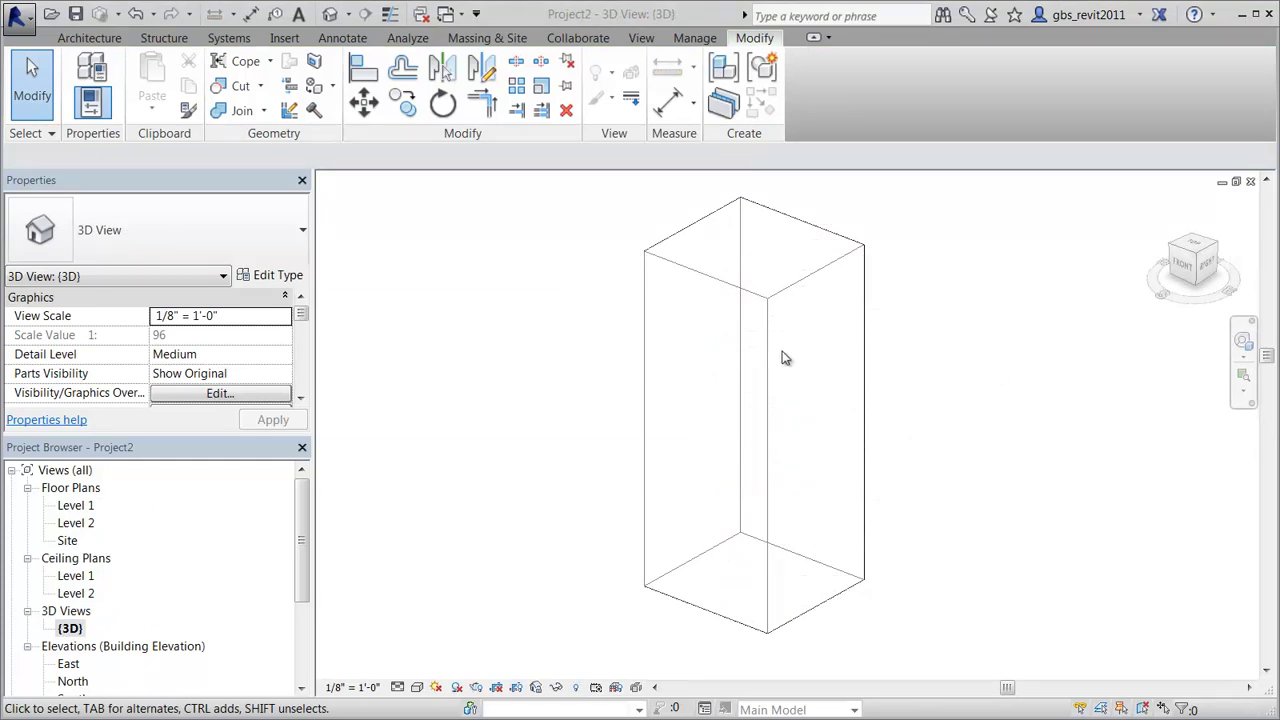
left_click(768, 370)
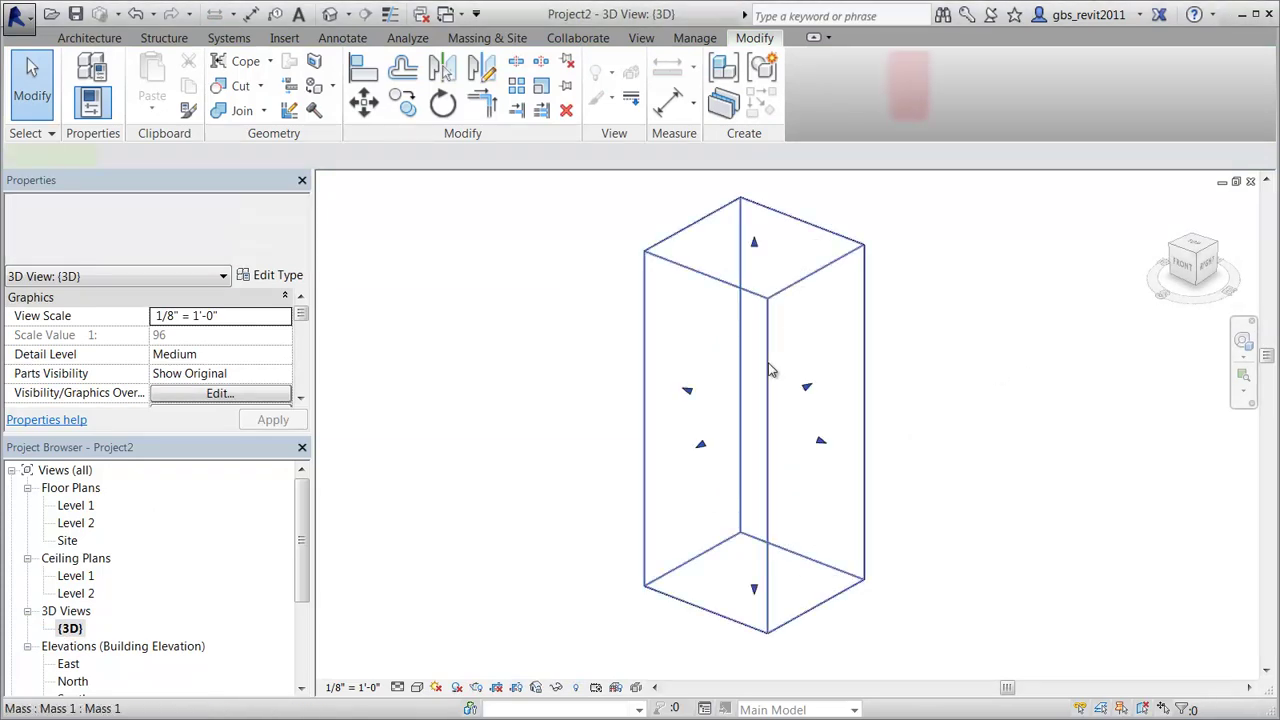
left_click(908, 100)
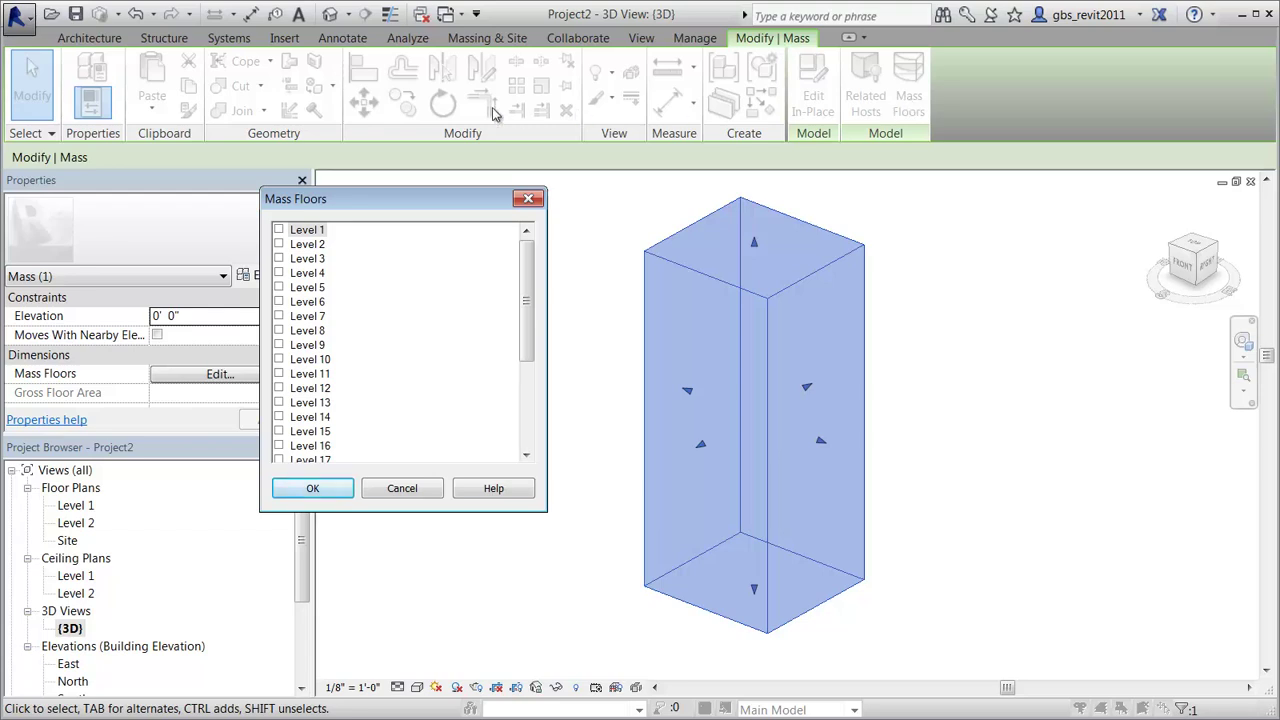
left_click(280, 231)
left_click_drag(526, 285, 526, 368)
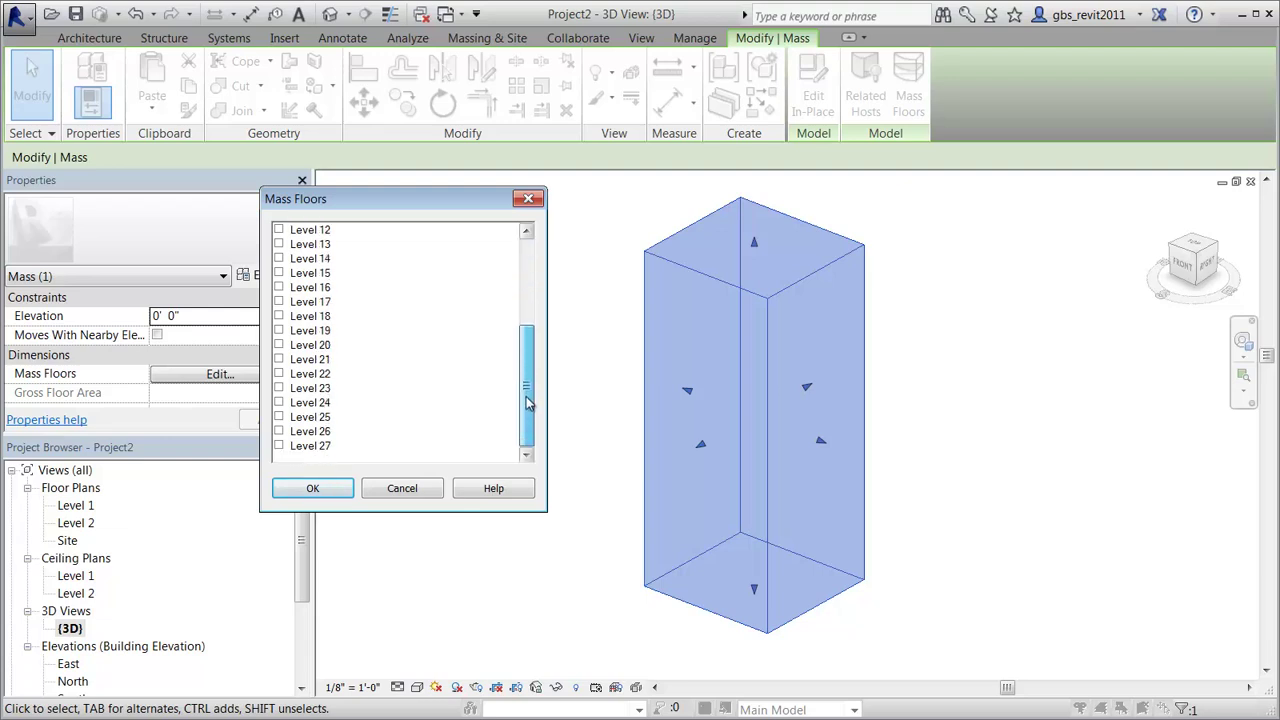
left_click(281, 450, "shift")
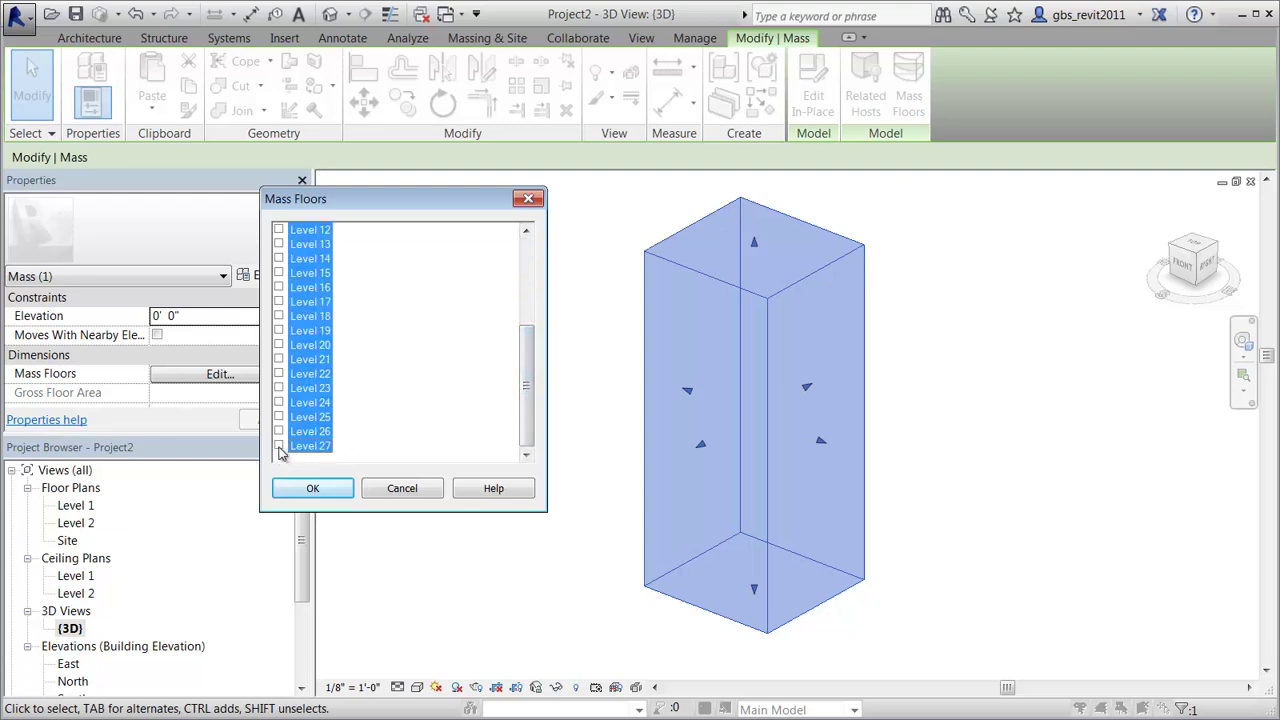
left_click(337, 489)
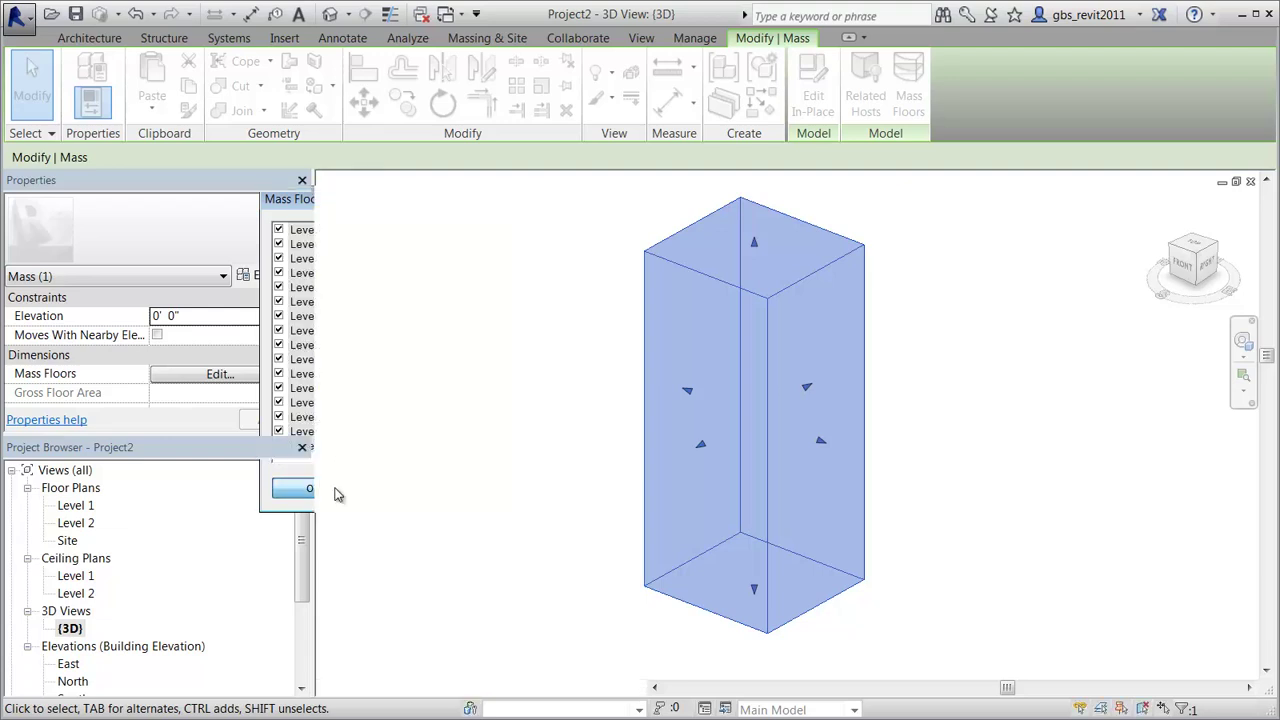
Set the energy settings building type to Office
left_click(937, 462)
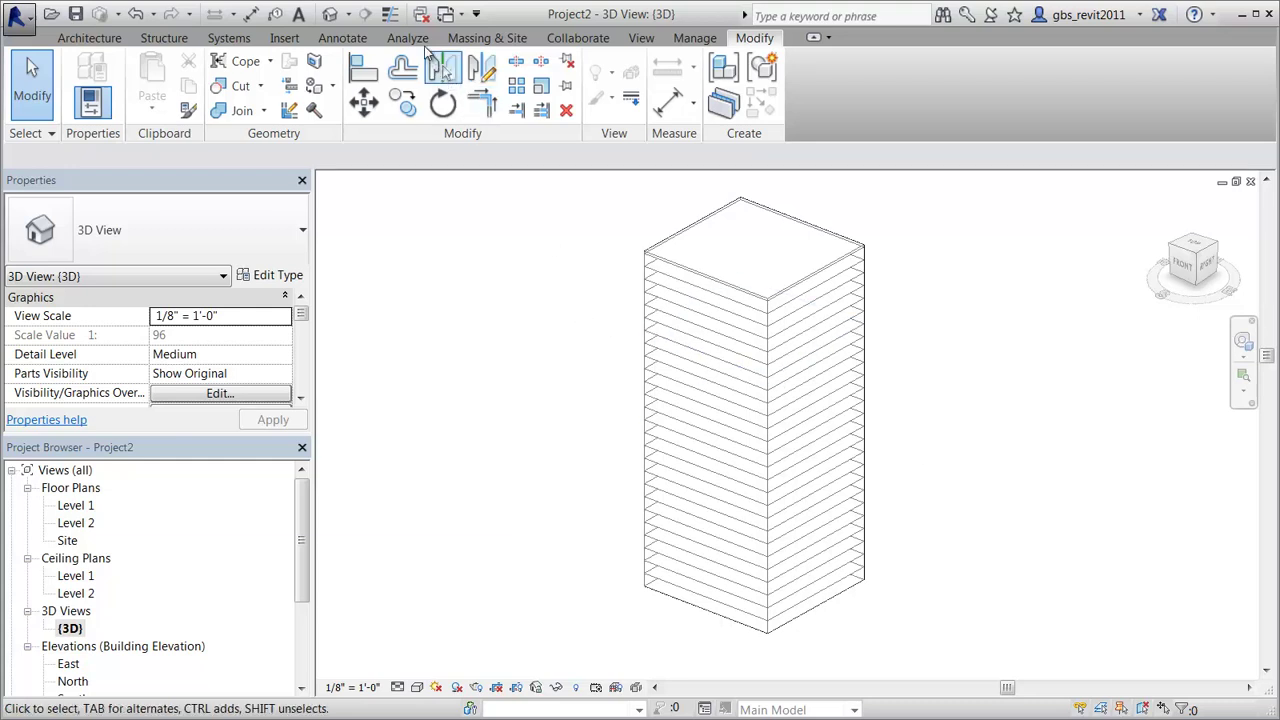
left_click(423, 43)
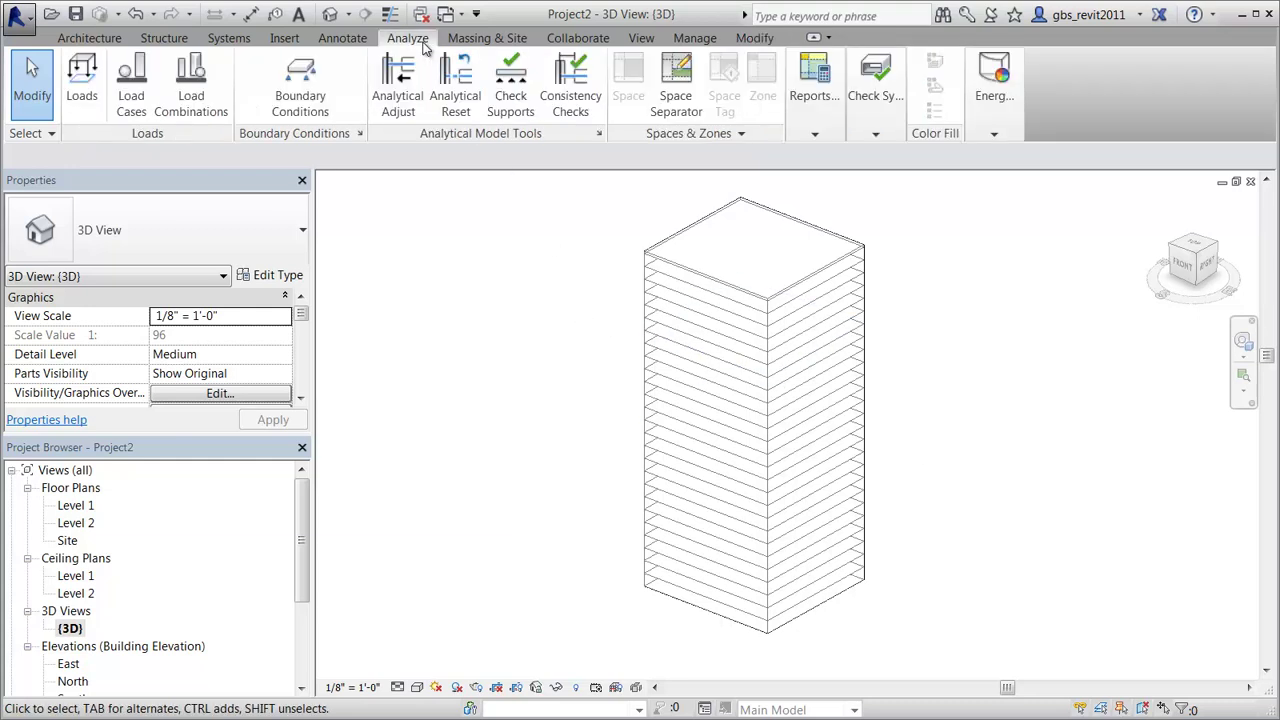
left_click(998, 136)
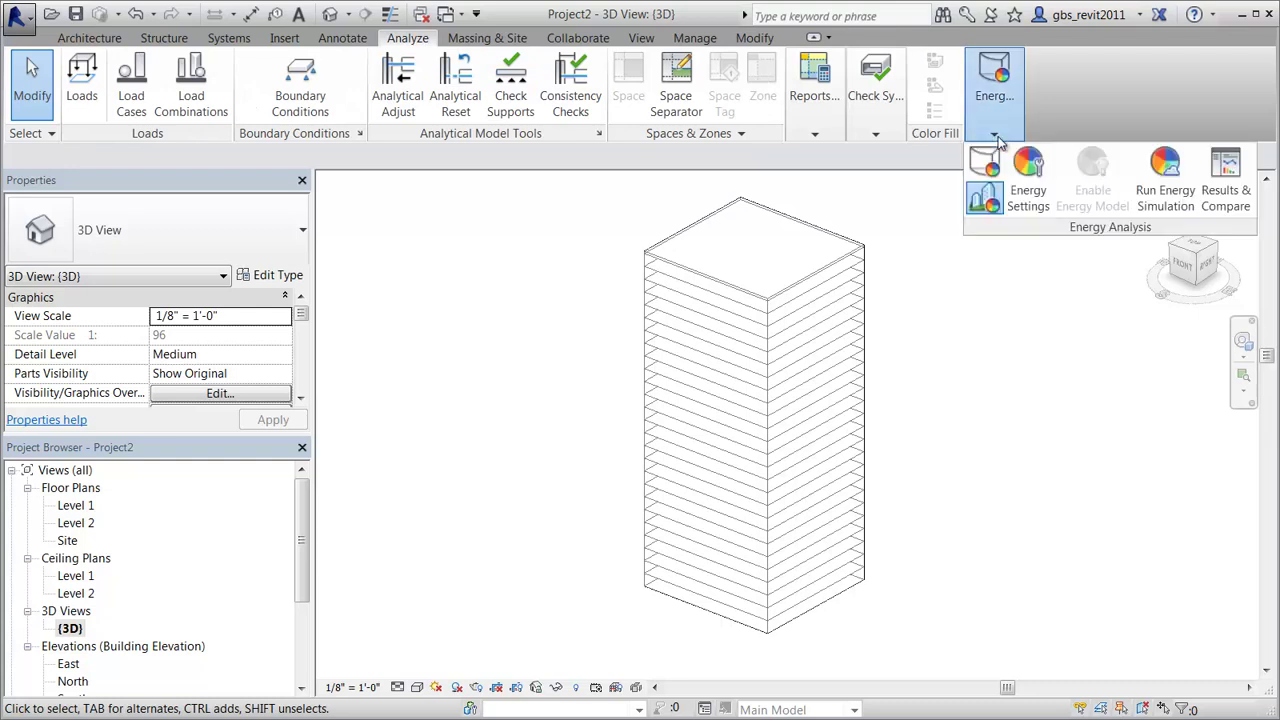
left_click(1026, 186)
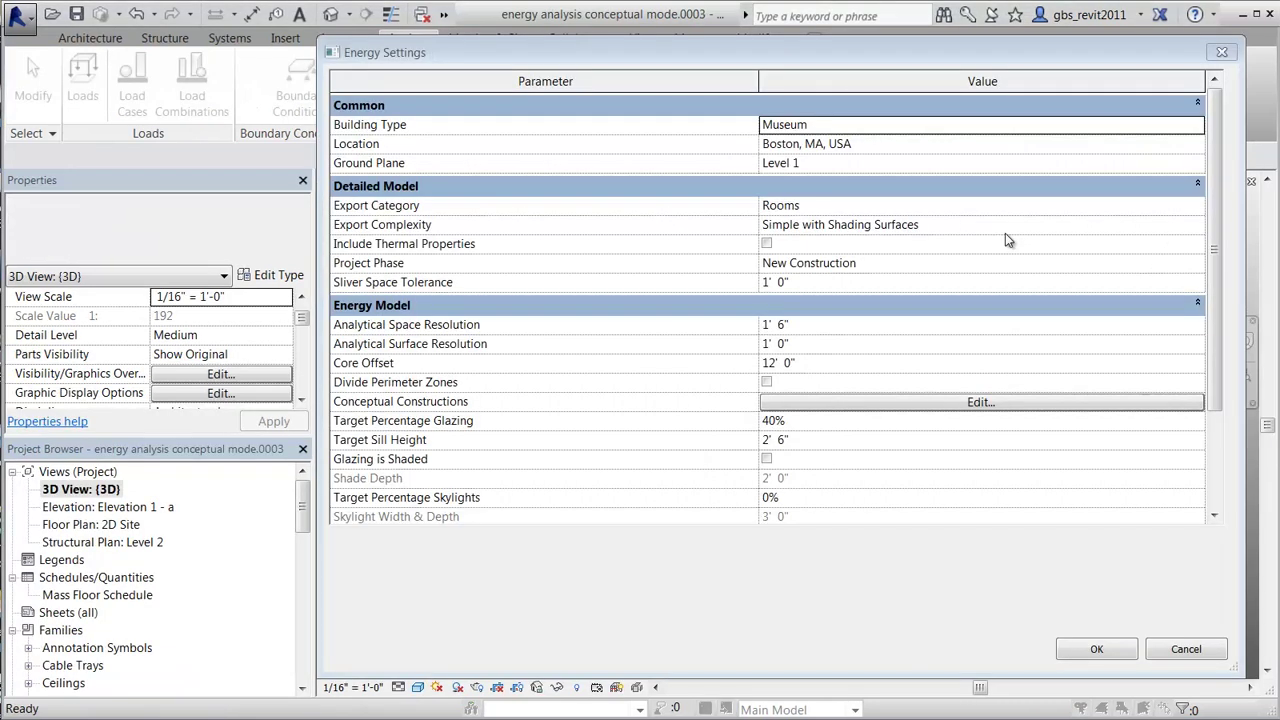
left_click(1197, 125)
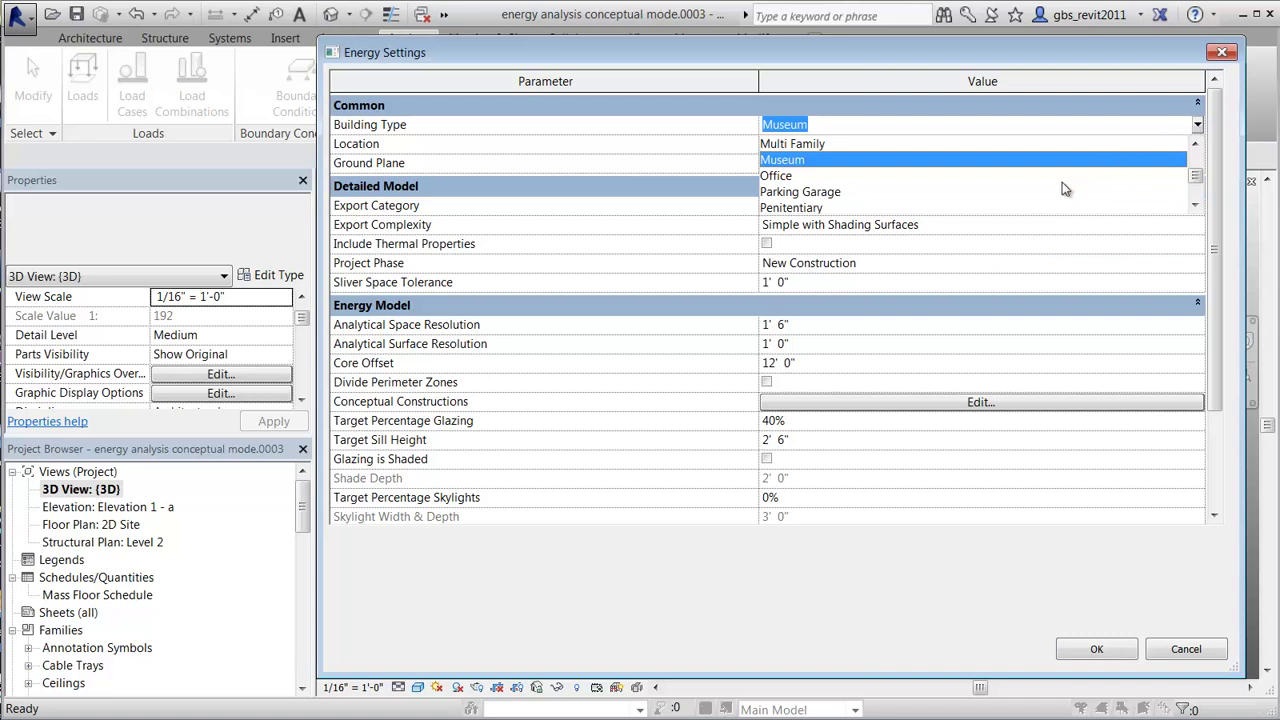
left_click(1061, 181)
Set the project location to Trapelo Road, MA, USA
left_click(1157, 141)
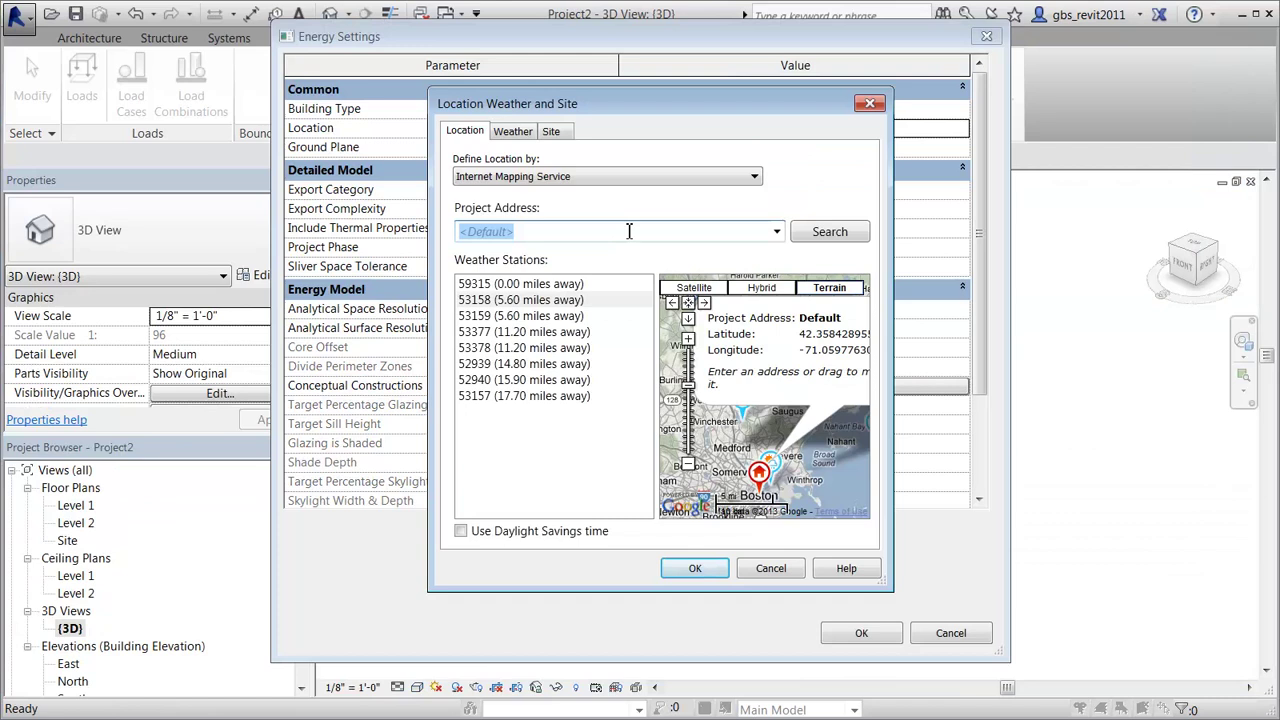
type("Trap")
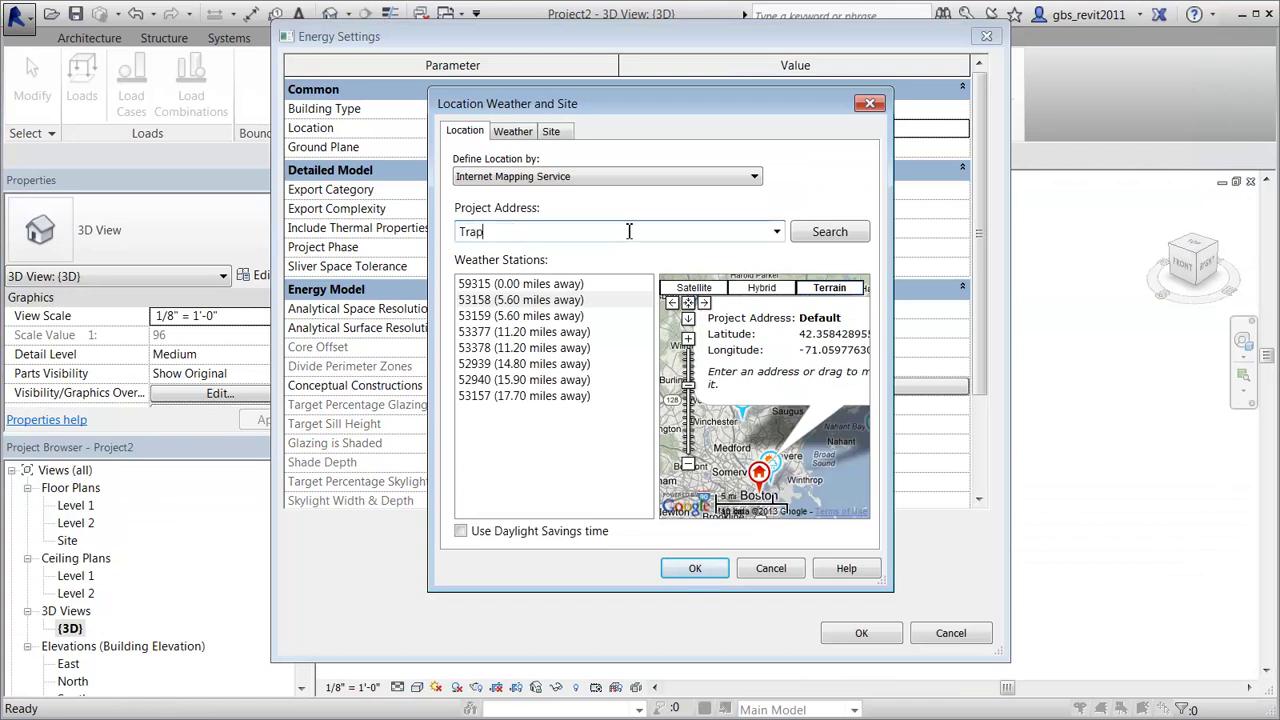
type("elo Rd")
left_click(800, 235)
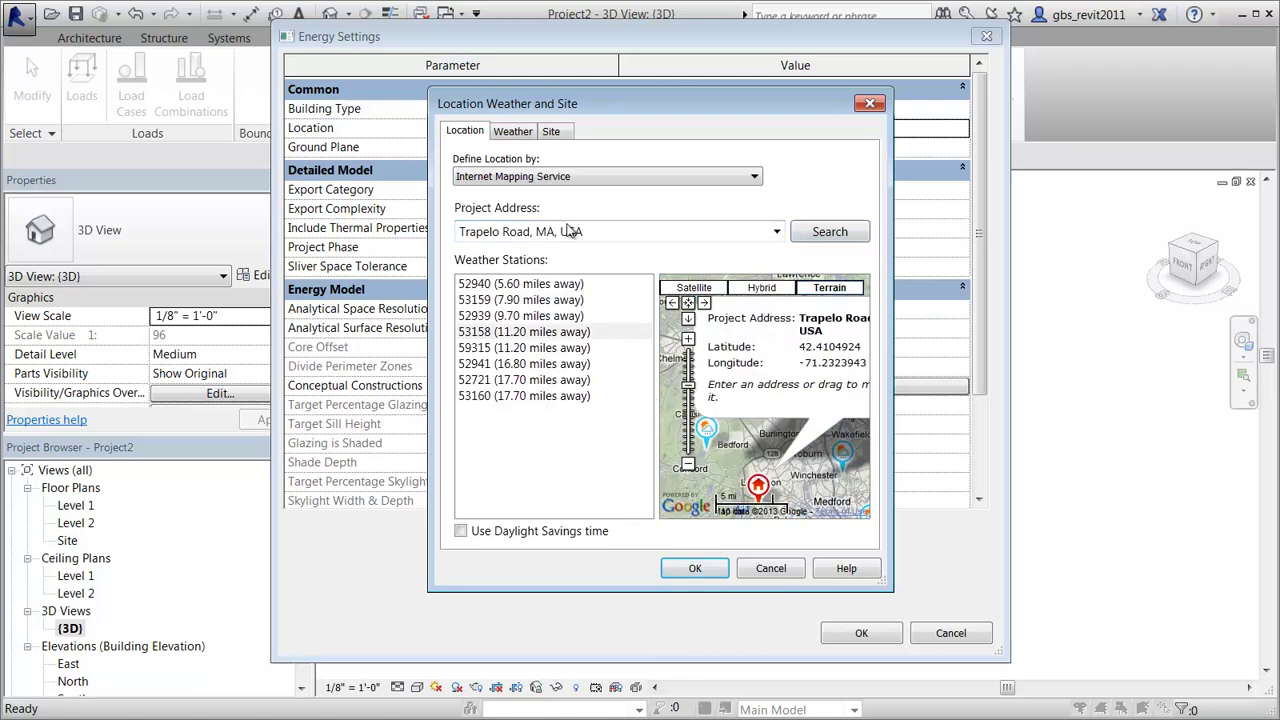
left_click(713, 567)
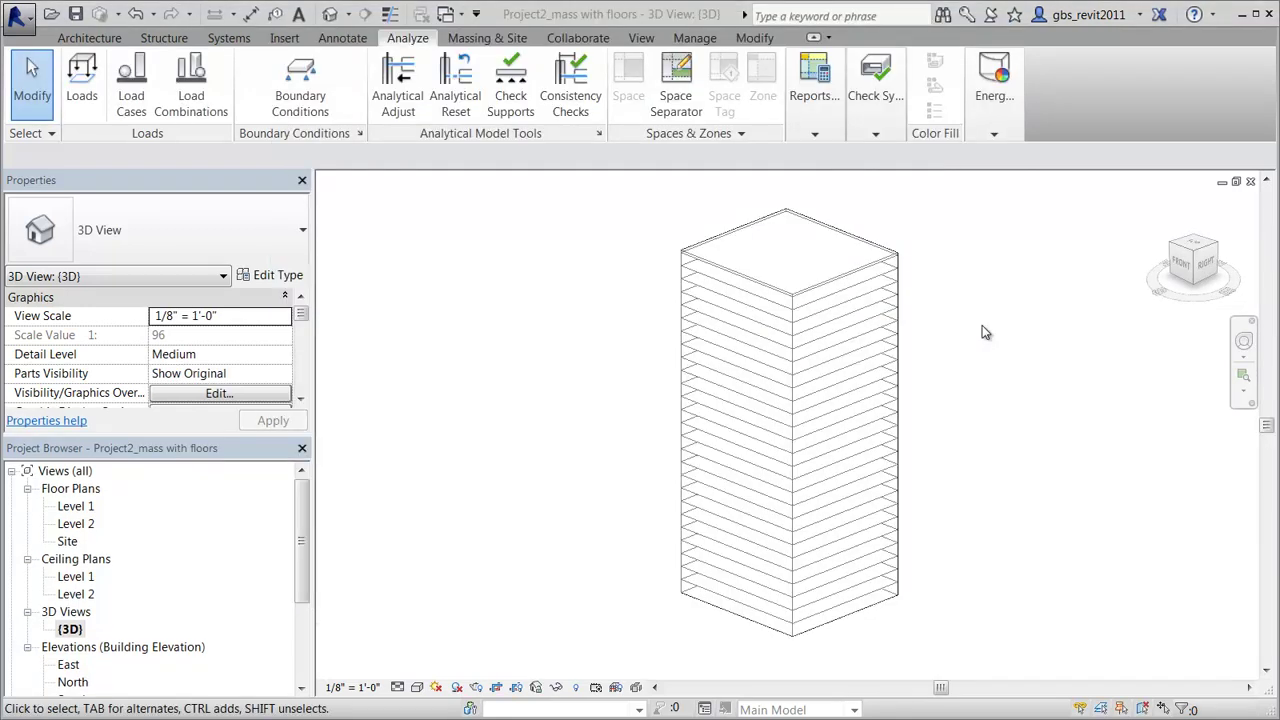
Switch the 3D view's visual style to Shaded
left_click(417, 687)
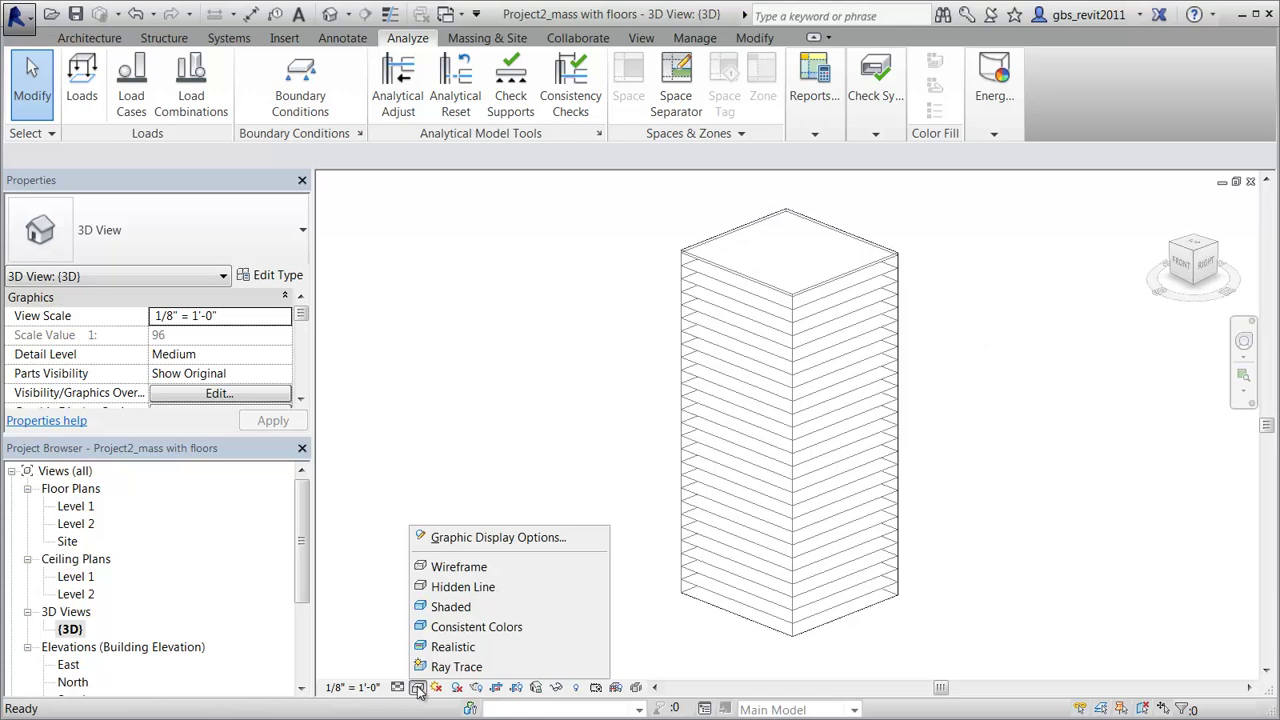
left_click(487, 607)
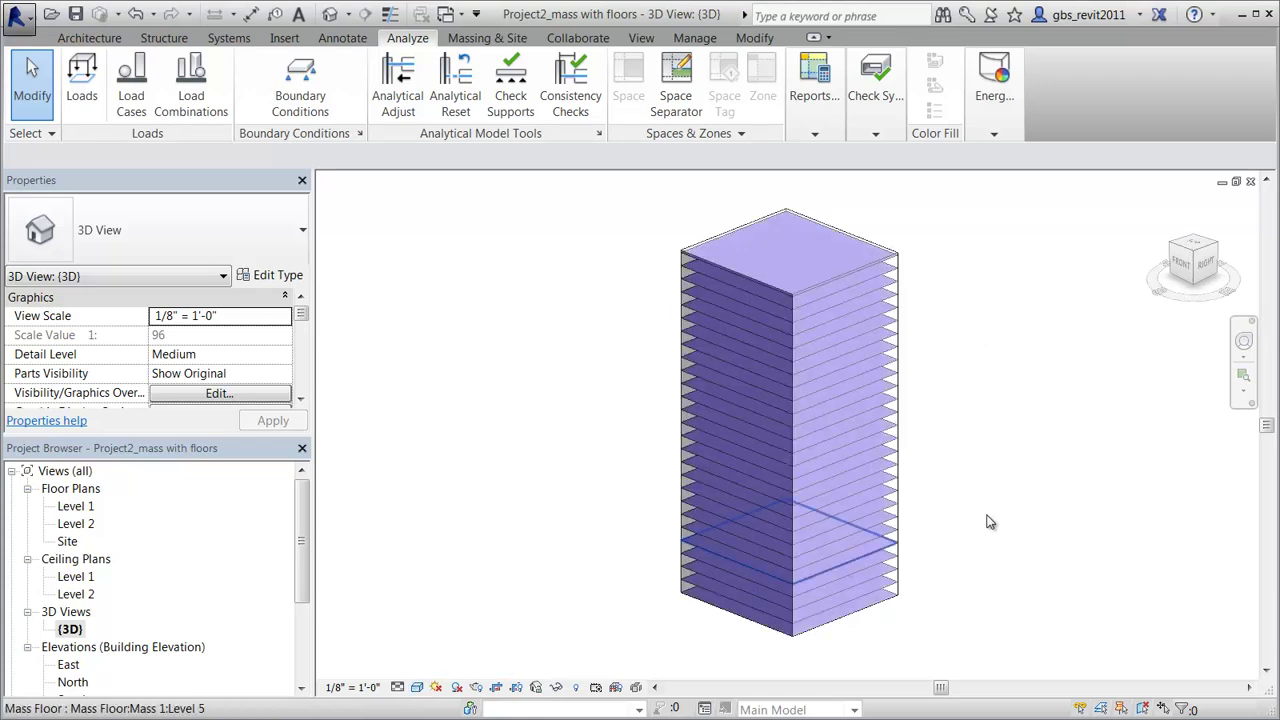
left_click(995, 128)
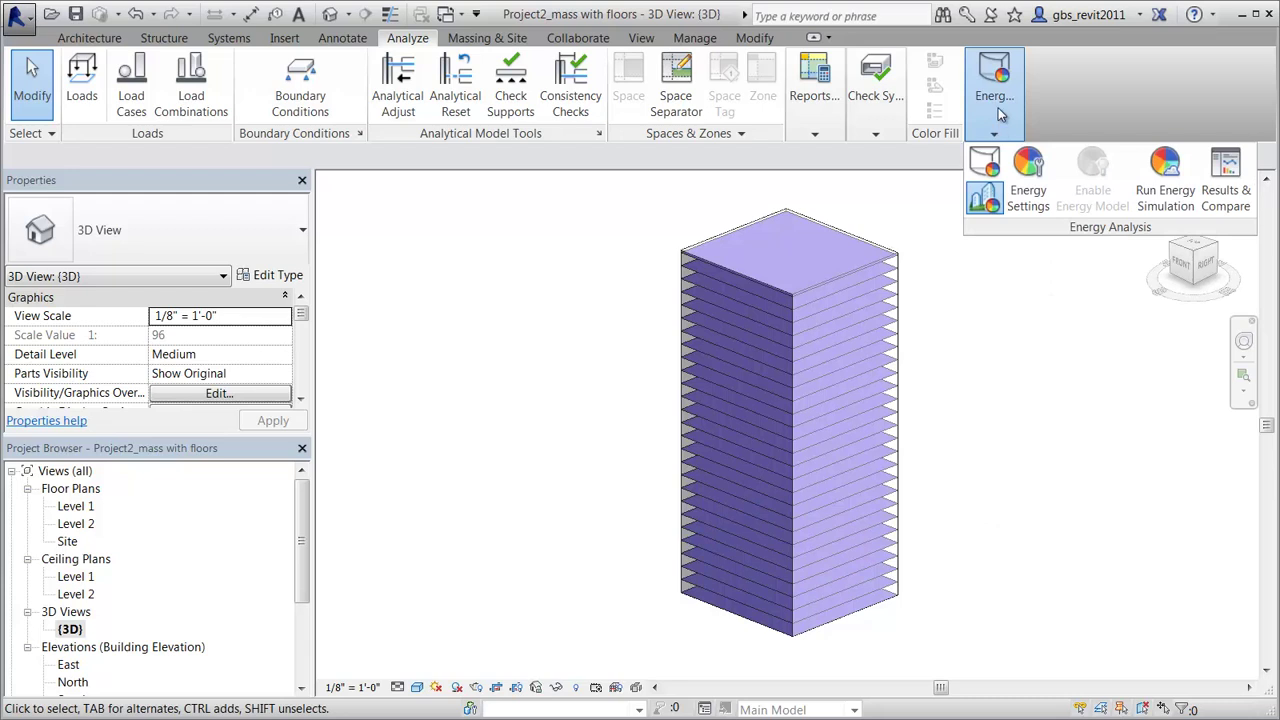
Dock the Energy Analysis panel beside Modify and turn on Use Conceptual Mass Mode
left_click_drag(1000, 115, 104, 105)
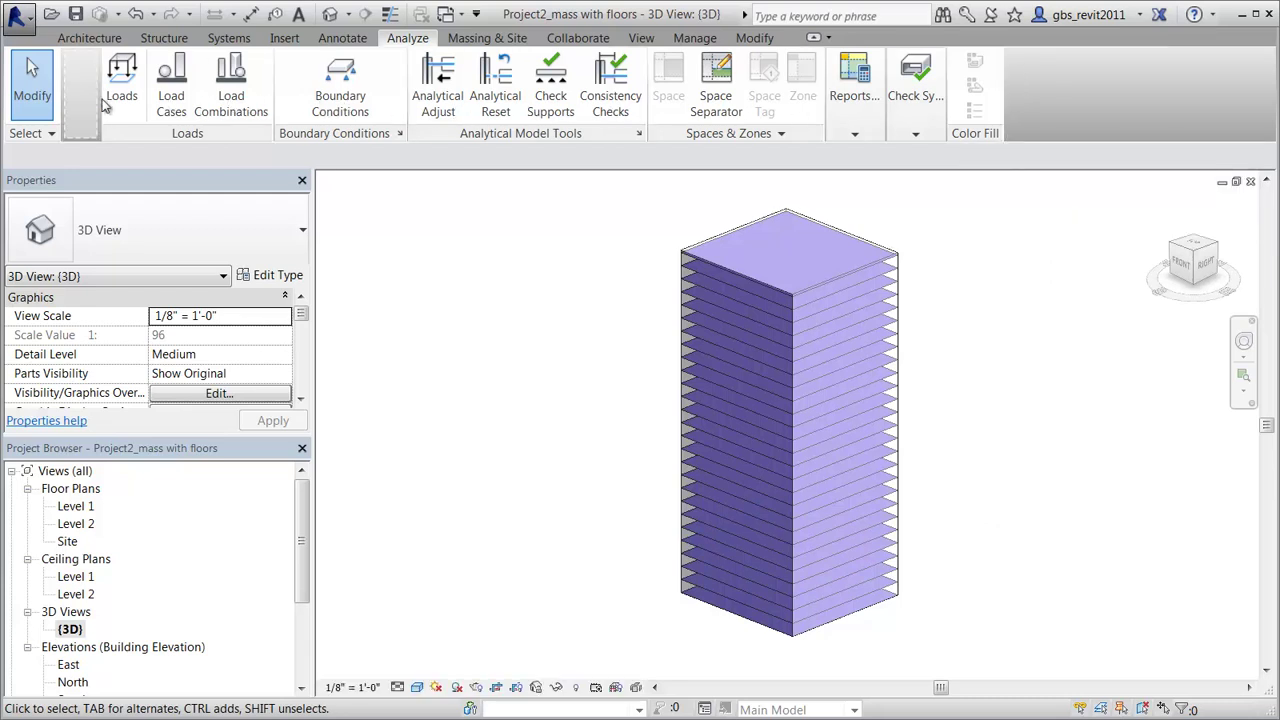
left_click_drag(104, 105, 100, 106)
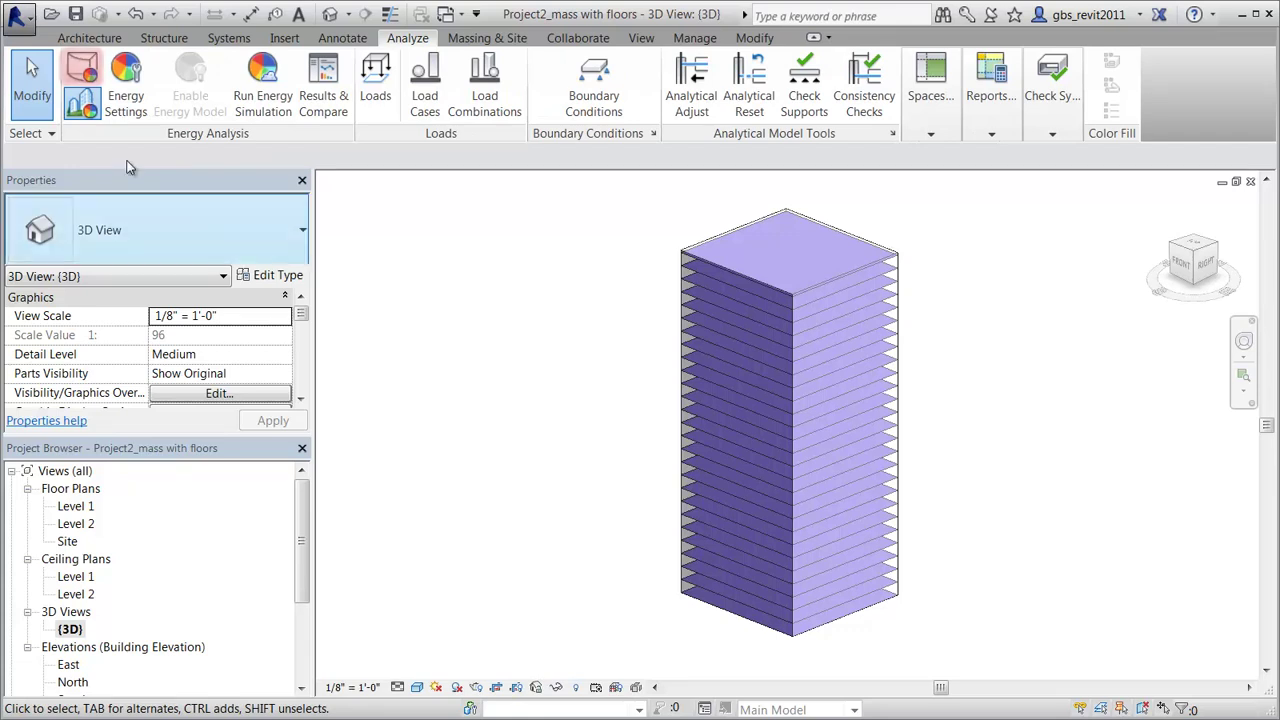
left_click(76, 67)
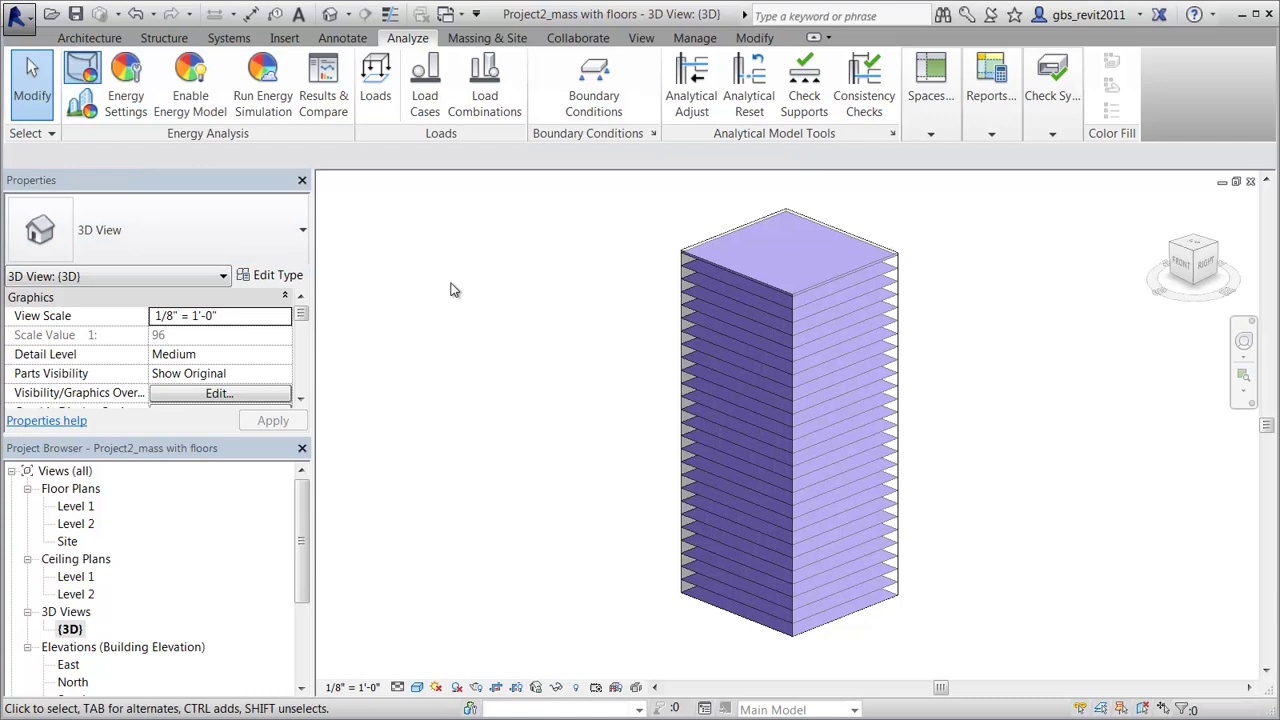
Enable the energy model for the tower mass
left_click(198, 108)
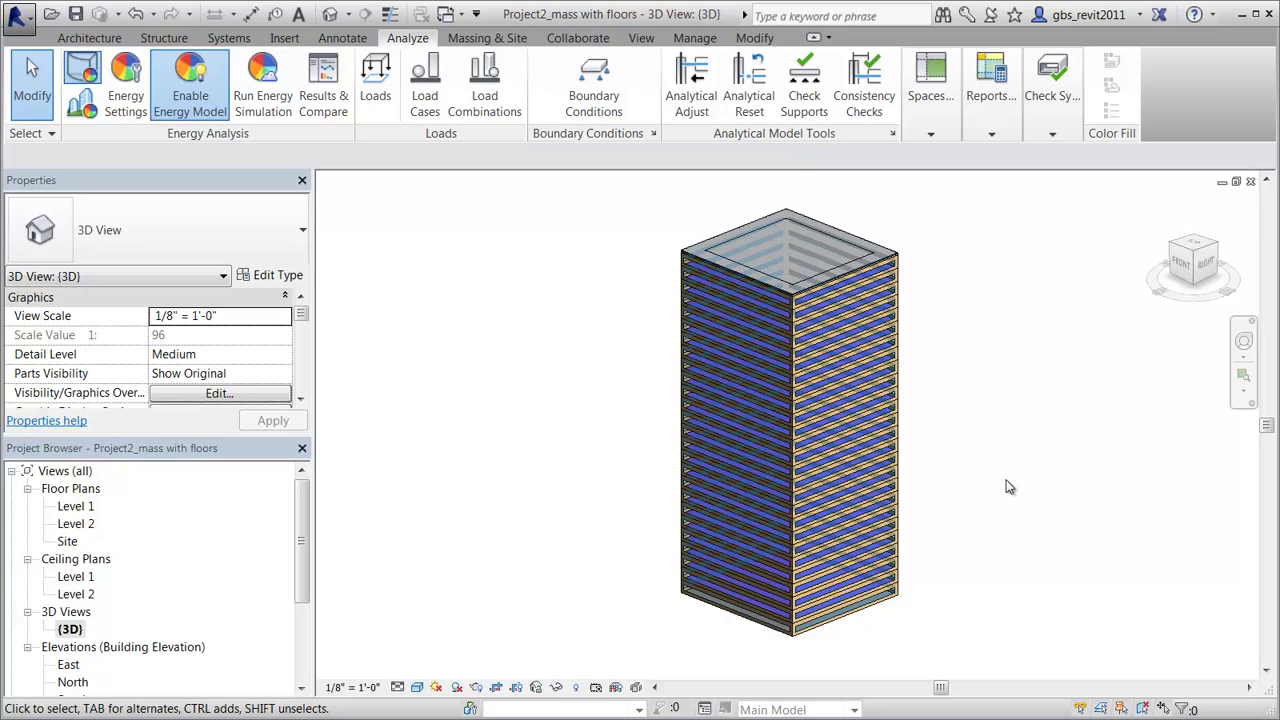
Set the Show Mass display to Show Mass Zones and Shades
left_click(501, 41)
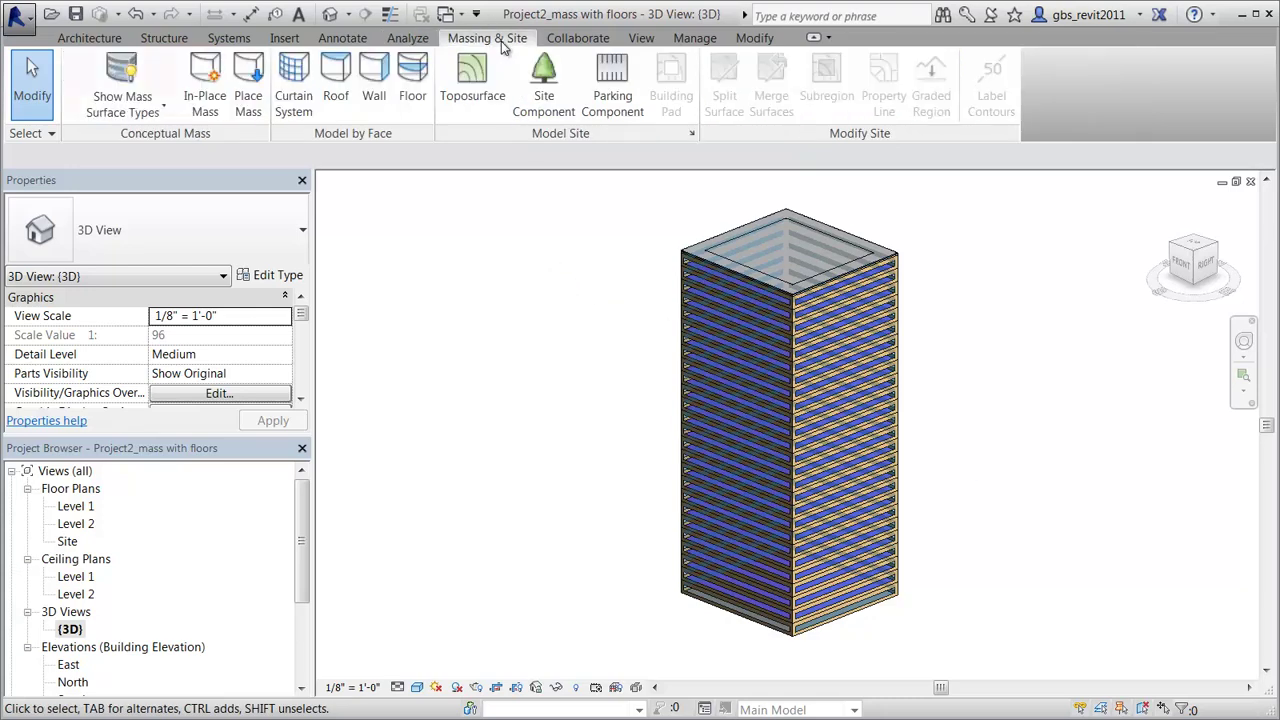
left_click(165, 117)
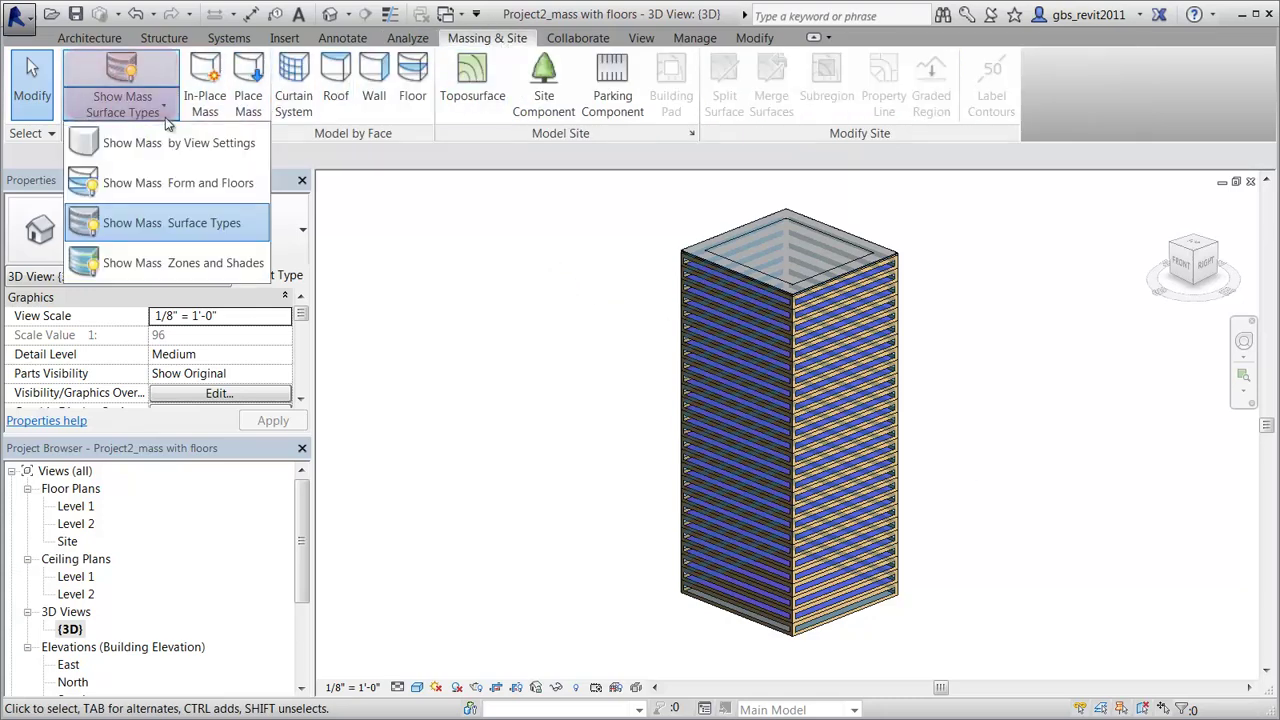
left_click(250, 262)
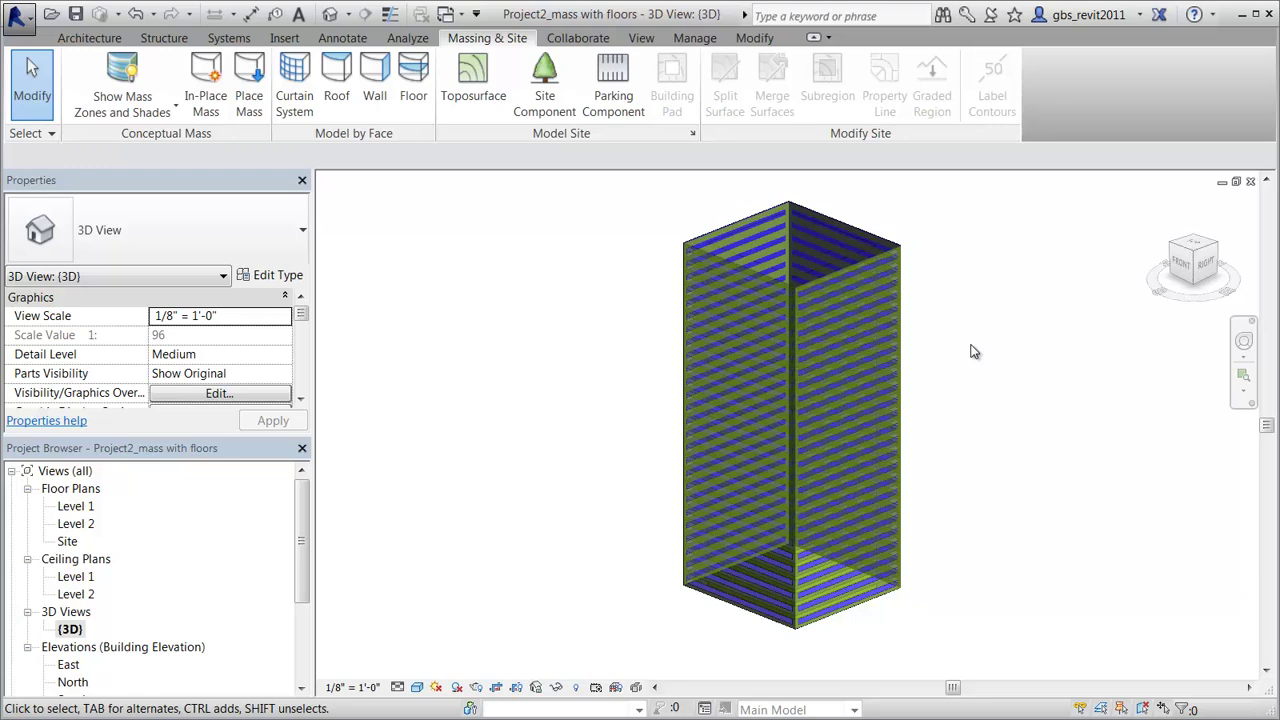
left_click(408, 37)
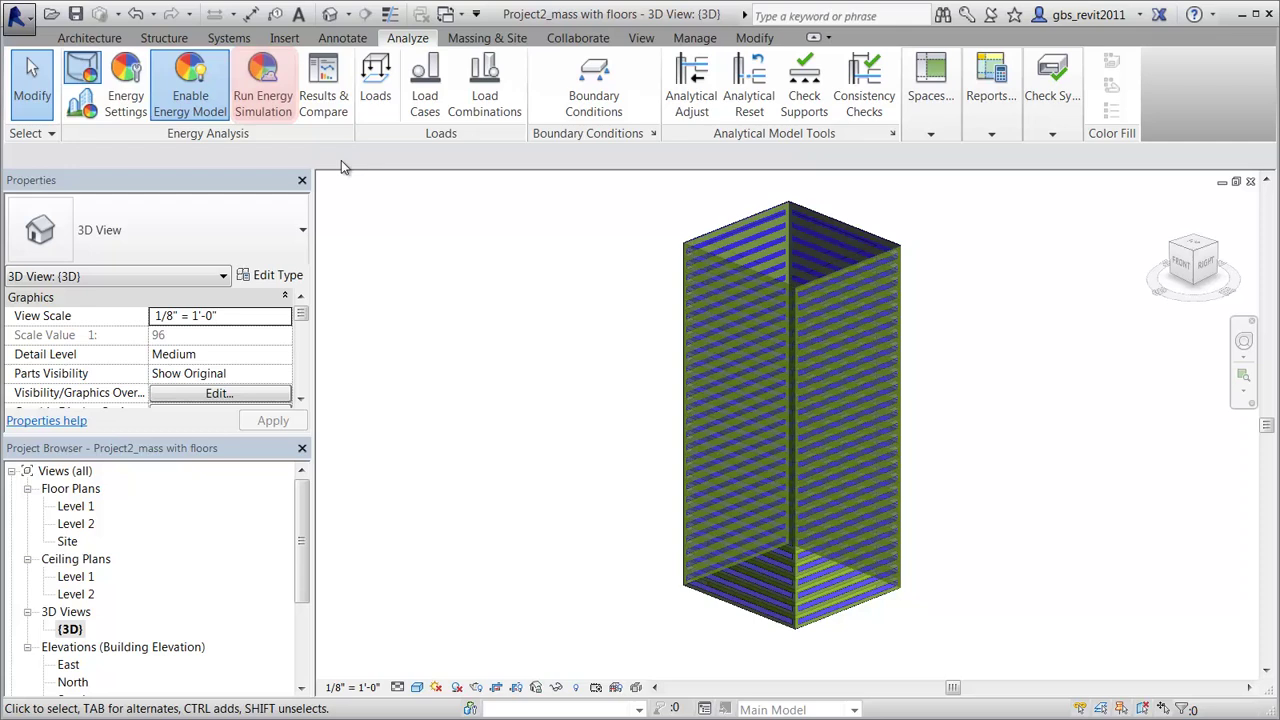
Run Energy Simulation with Create New named office_tower_baseline
left_click(262, 100)
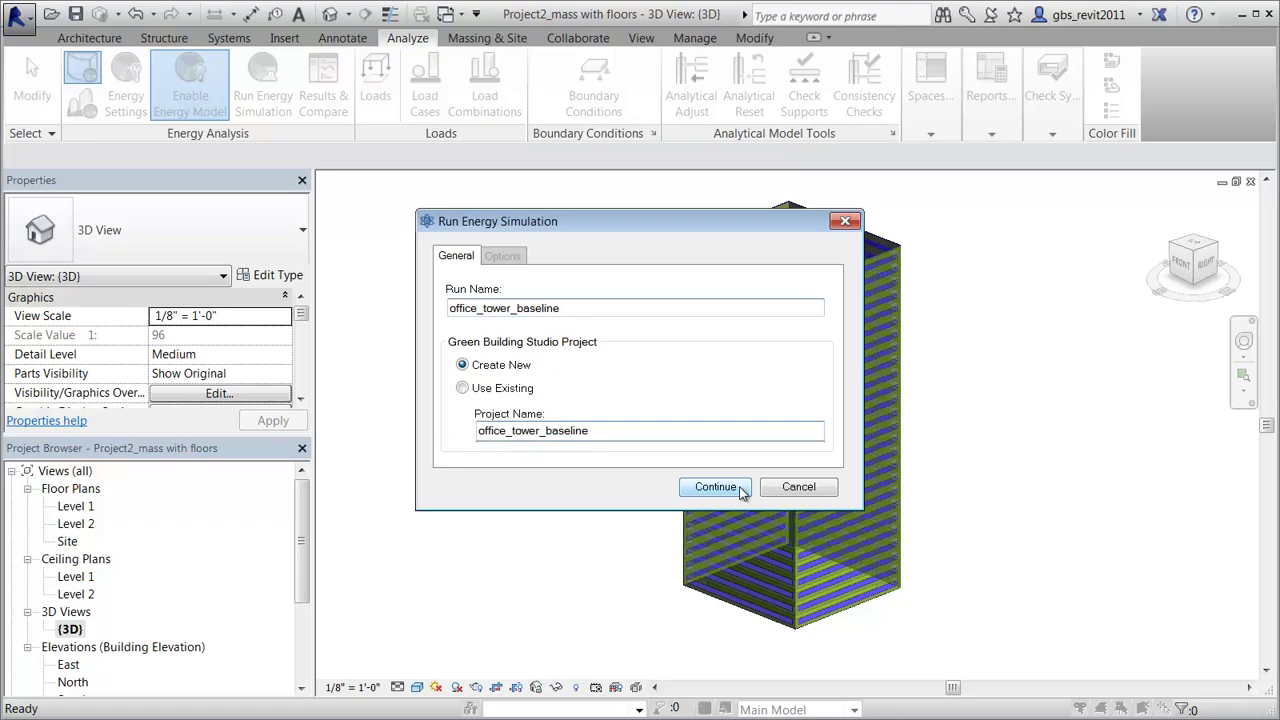
left_click(741, 488)
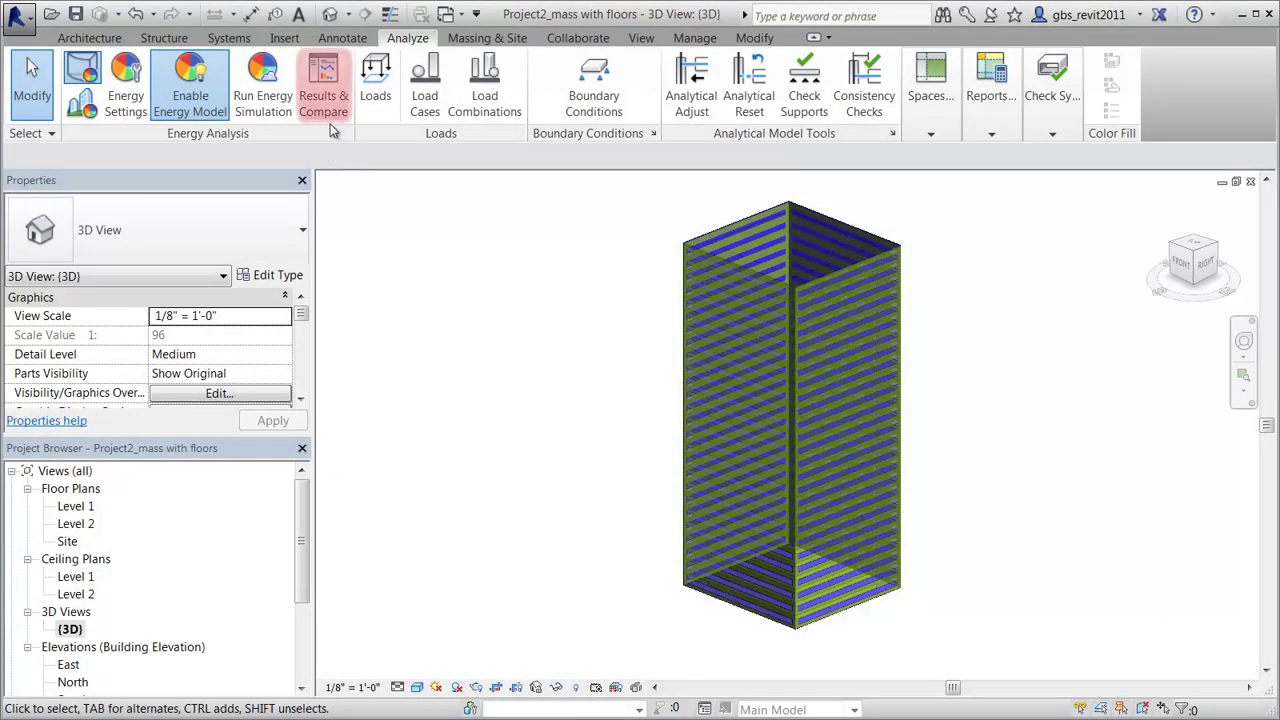
Open Results & Compare, scroll the office_tower_baseline report, and review the Settings chart list
left_click(331, 118)
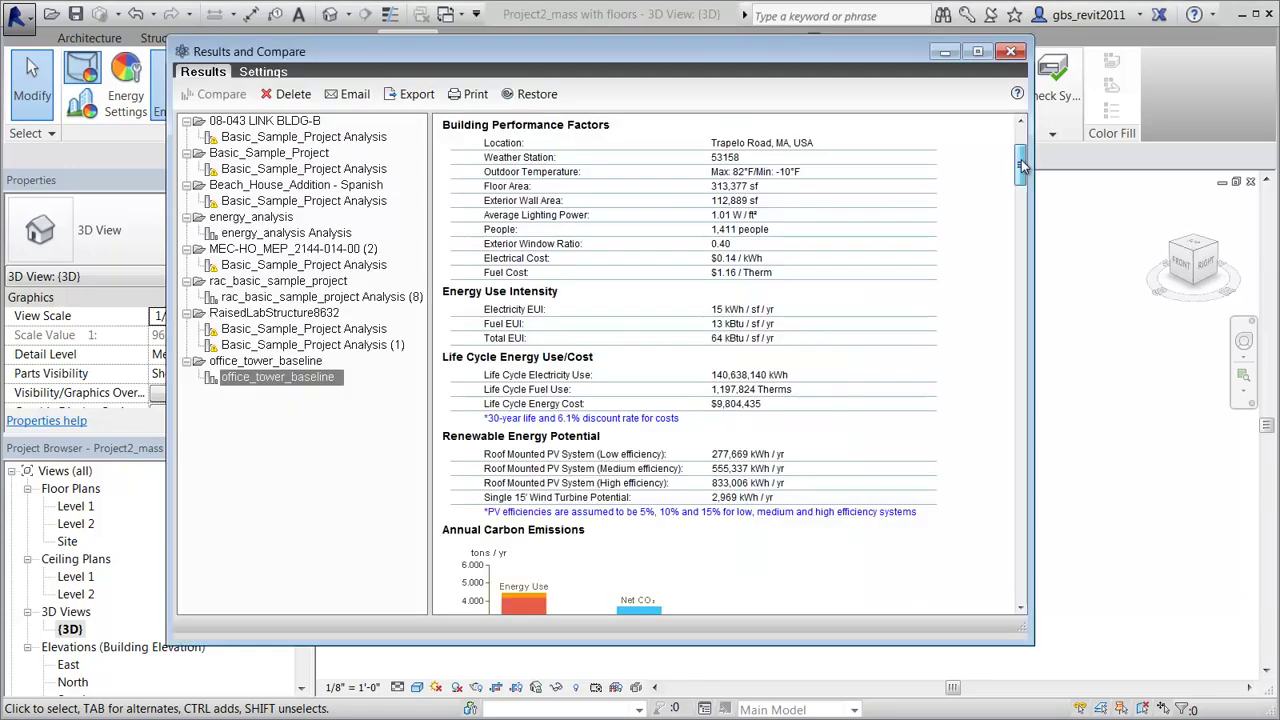
left_click_drag(1021, 167, 1021, 226)
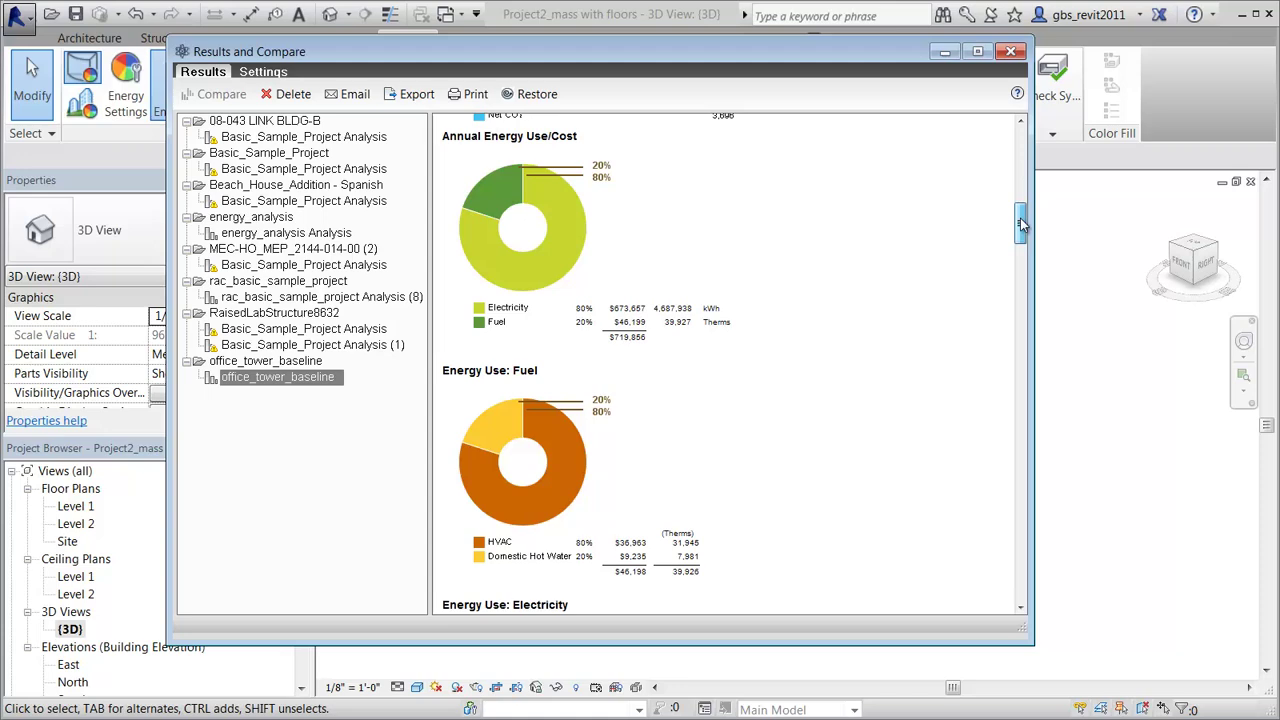
left_click_drag(1021, 224, 1021, 140)
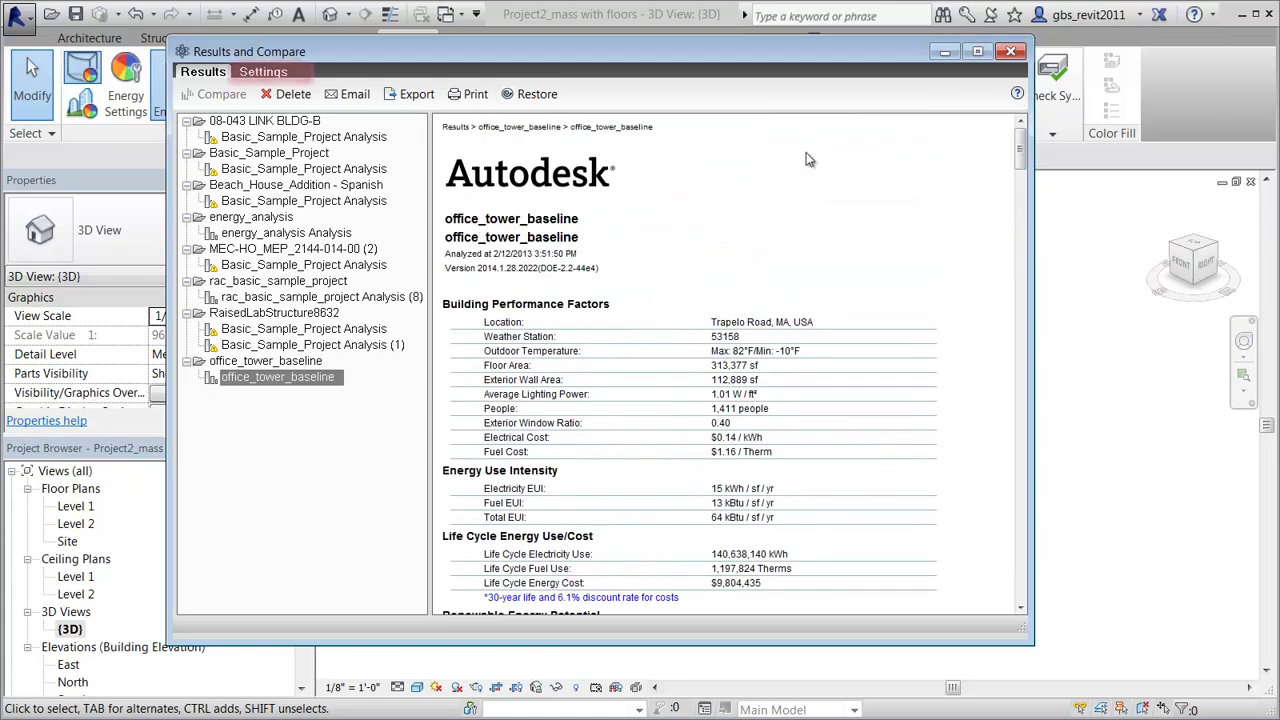
left_click(263, 72)
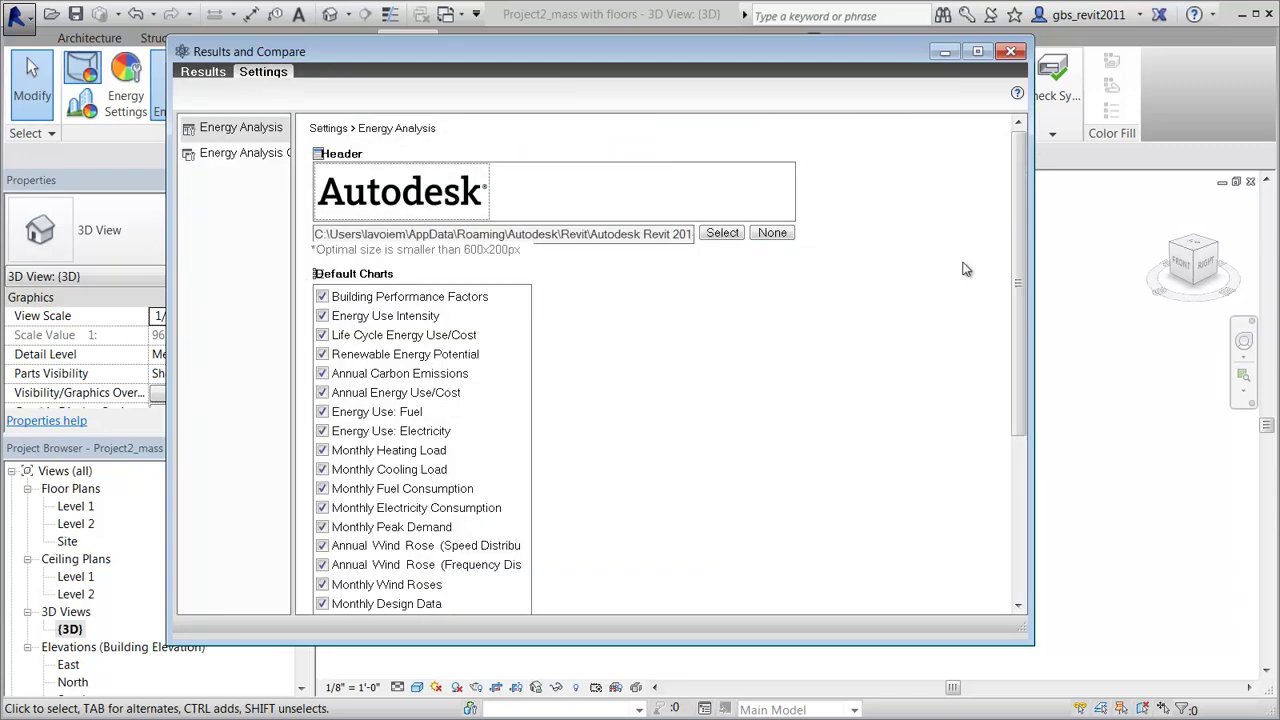
left_click_drag(1017, 228, 1020, 304)
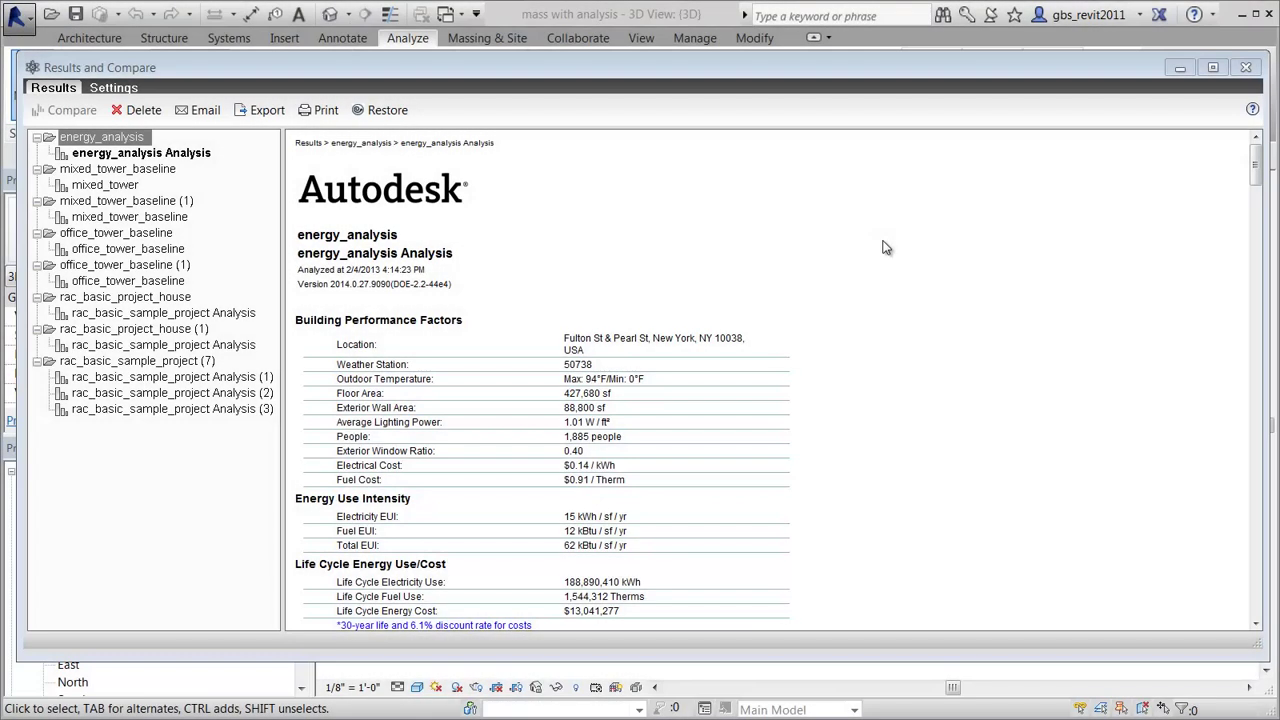
Select the first office_tower_baseline run and Ctrl-add the second baseline run
left_click(153, 251)
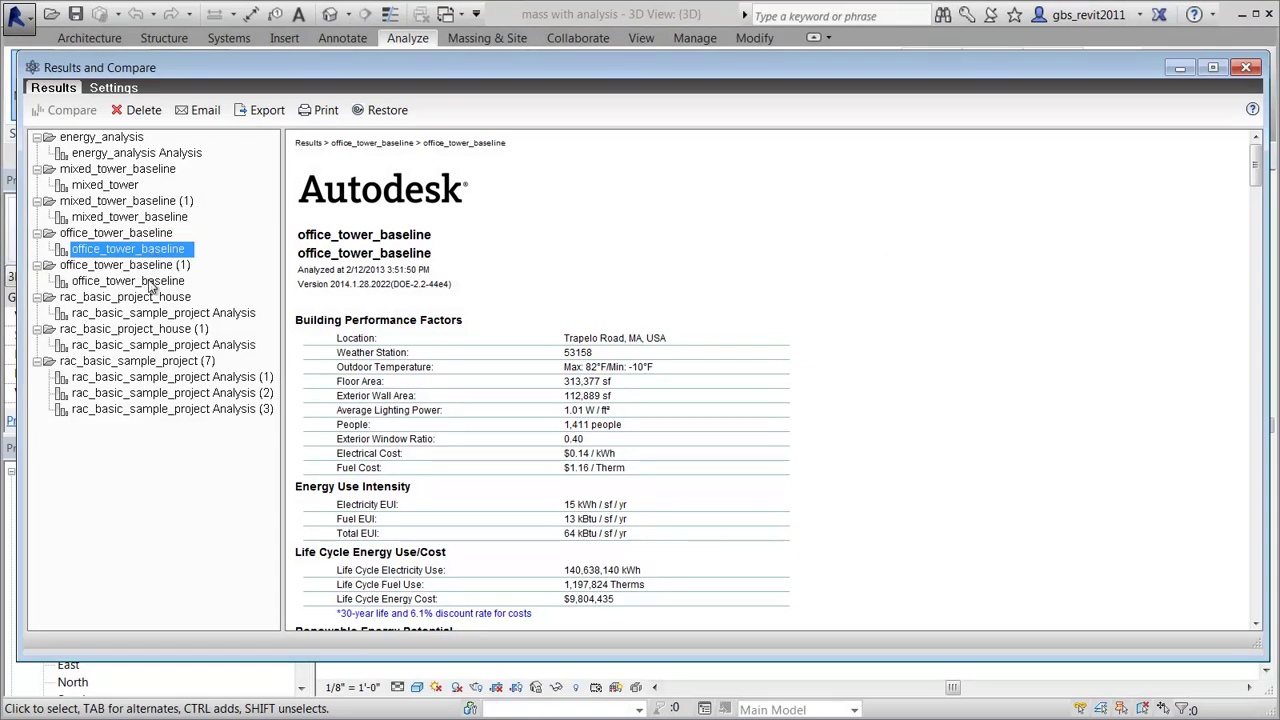
left_click(152, 284, "ctrl")
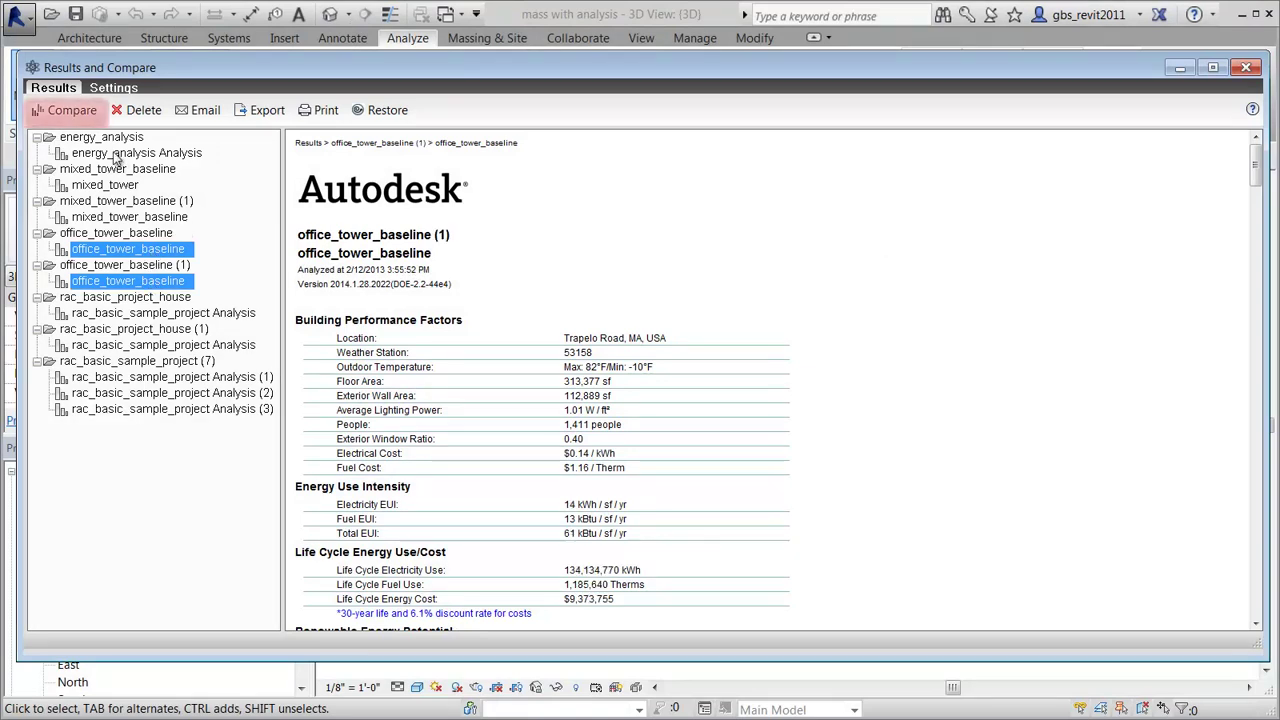